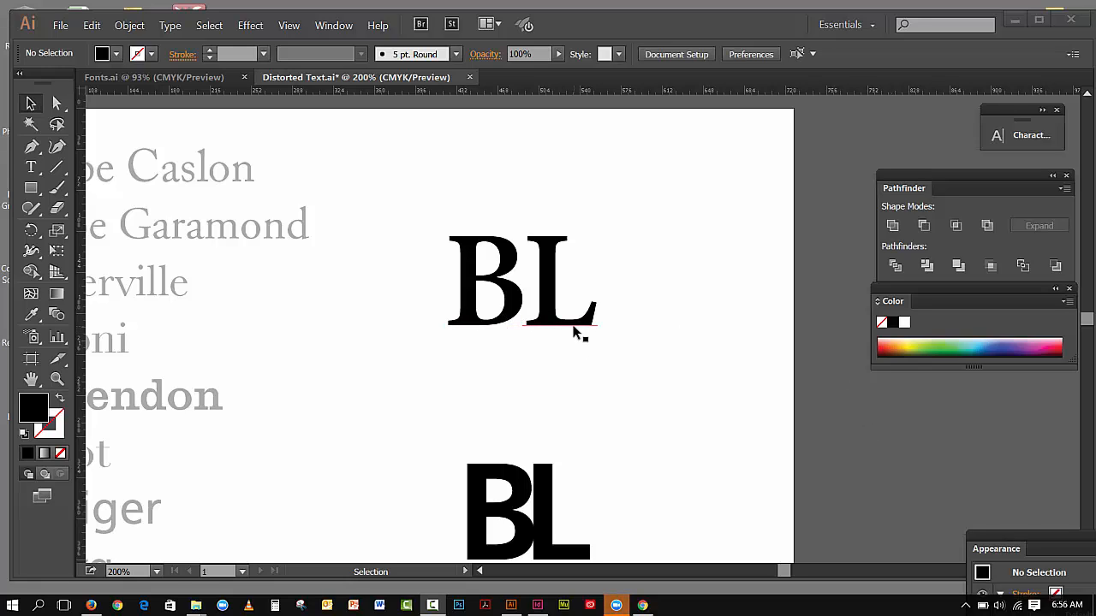
- Replace the letter B with T in the upper serif BL text, and undo the replacement
click(483, 318)
key(t)
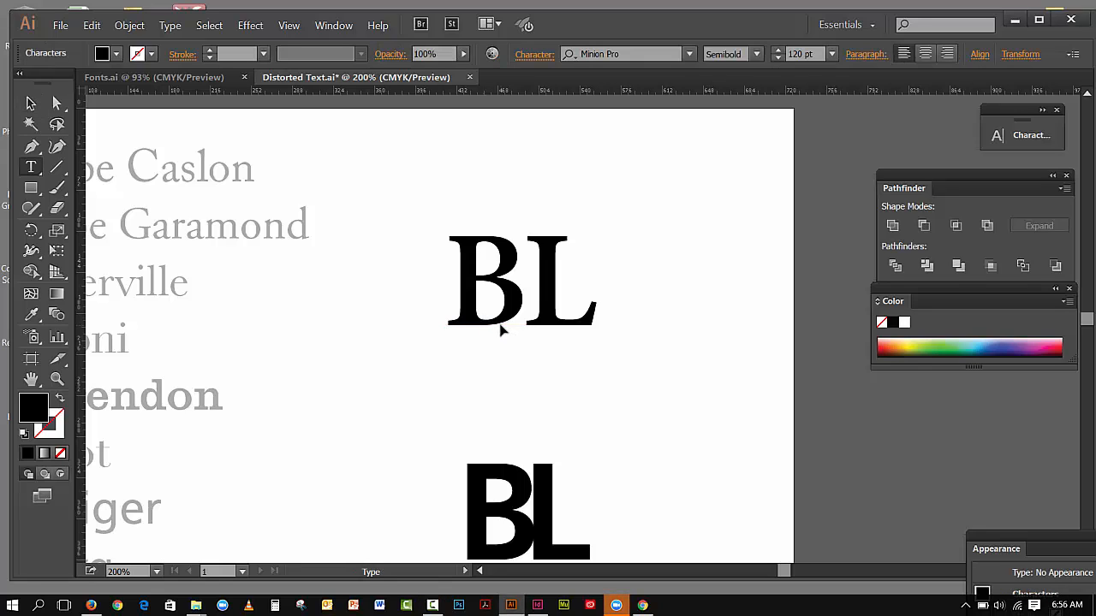
click(521, 320)
drag(522, 319, 482, 311)
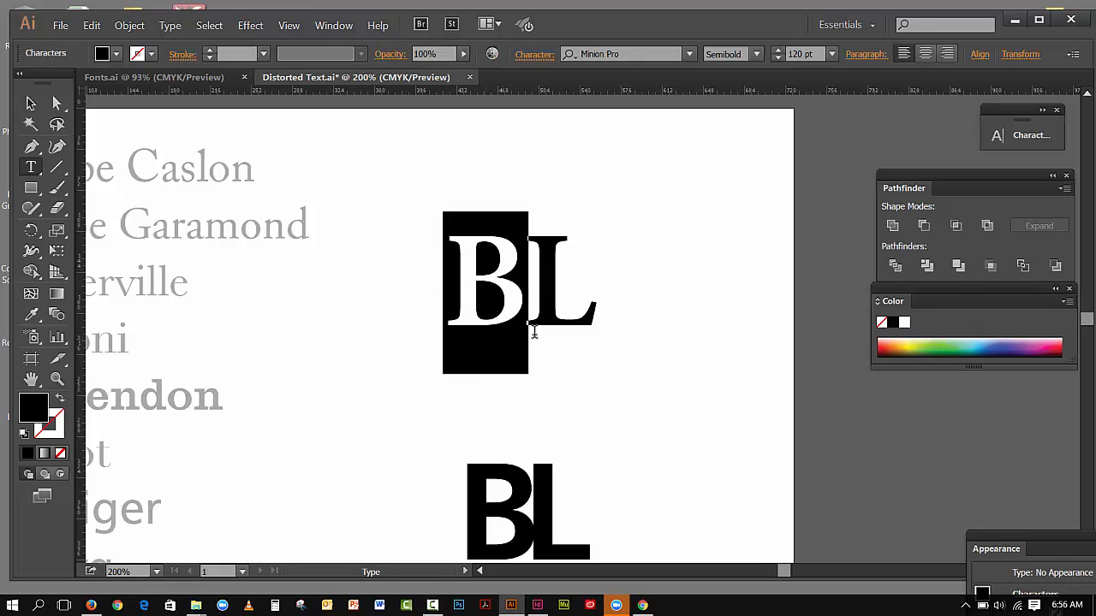
text(T)
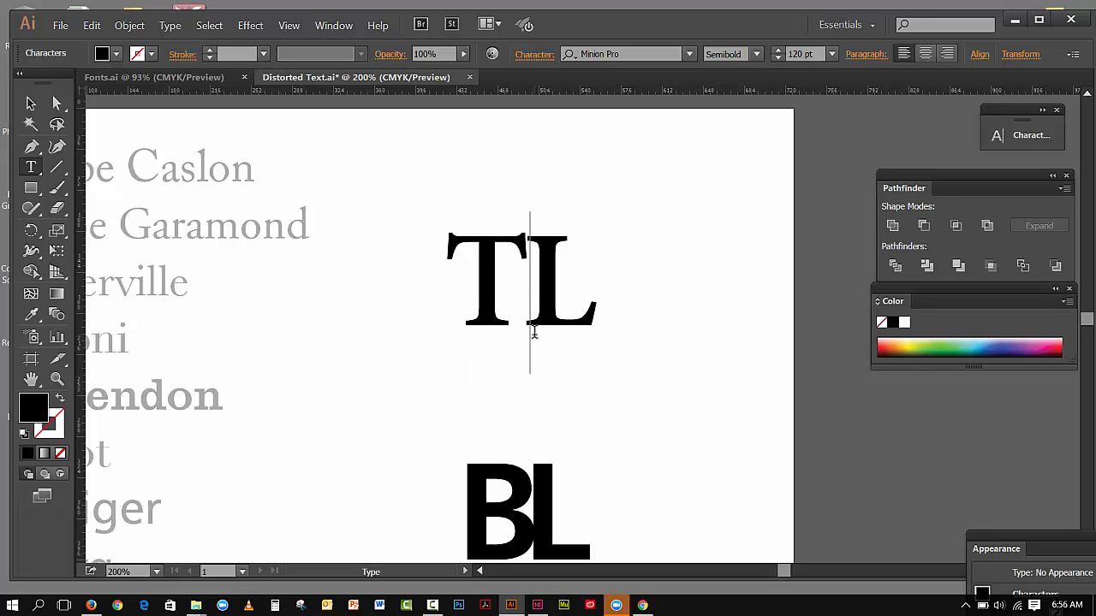
key(ctrl+z)
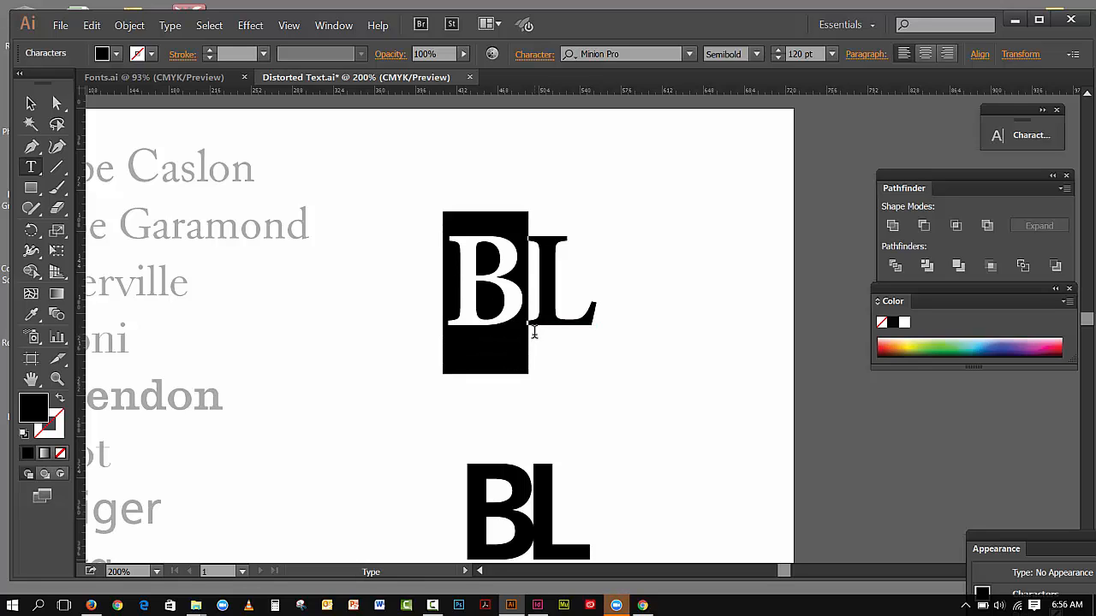
- Convert both letters of the upper serif BL text to outlines
click(30, 103)
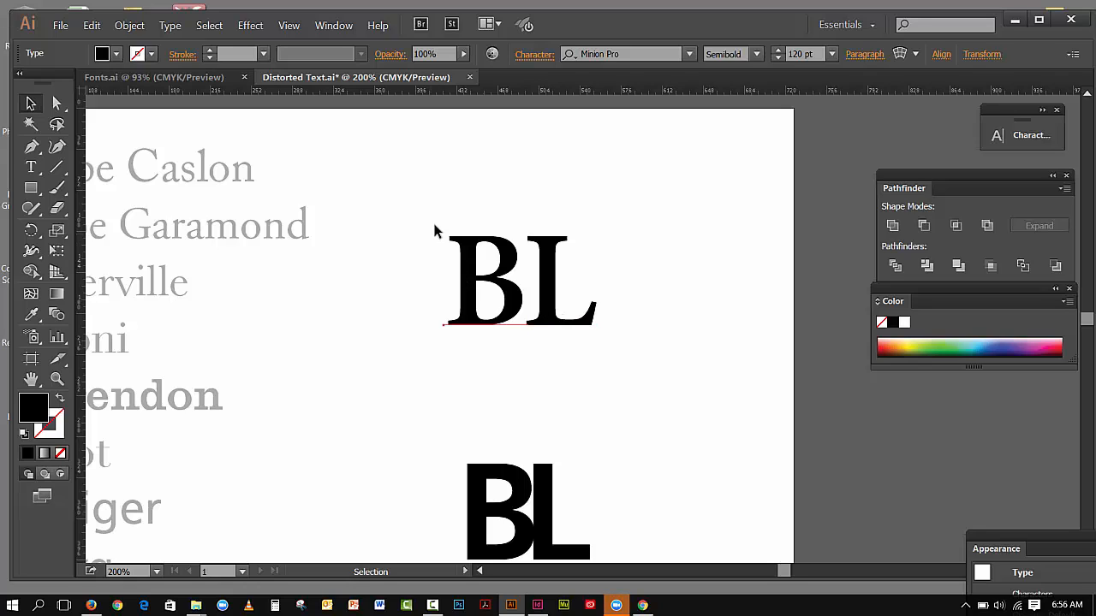
drag(435, 231, 582, 336)
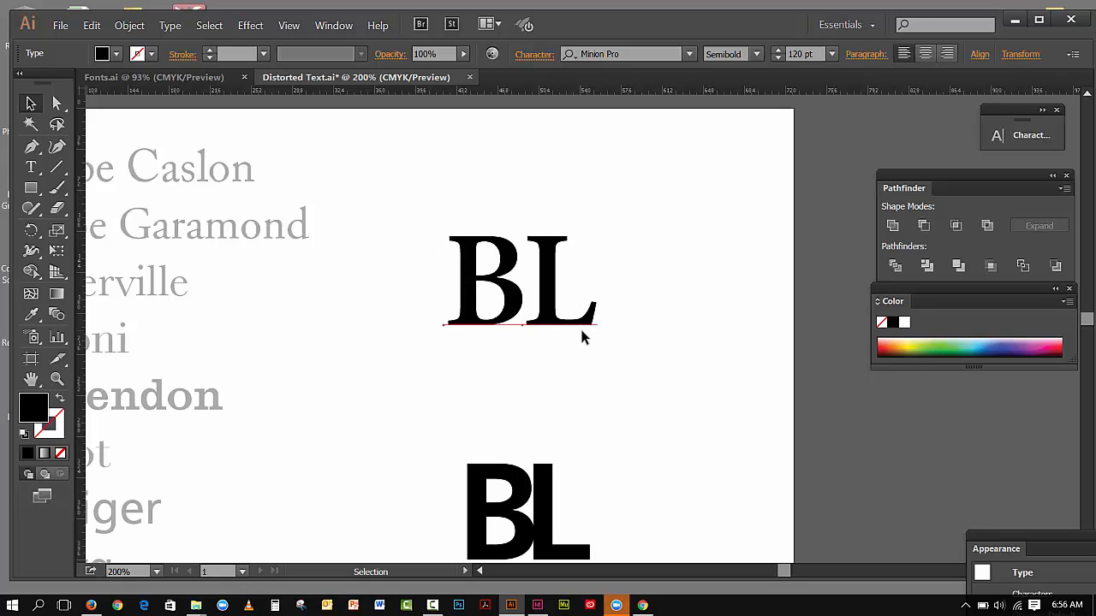
click(170, 25)
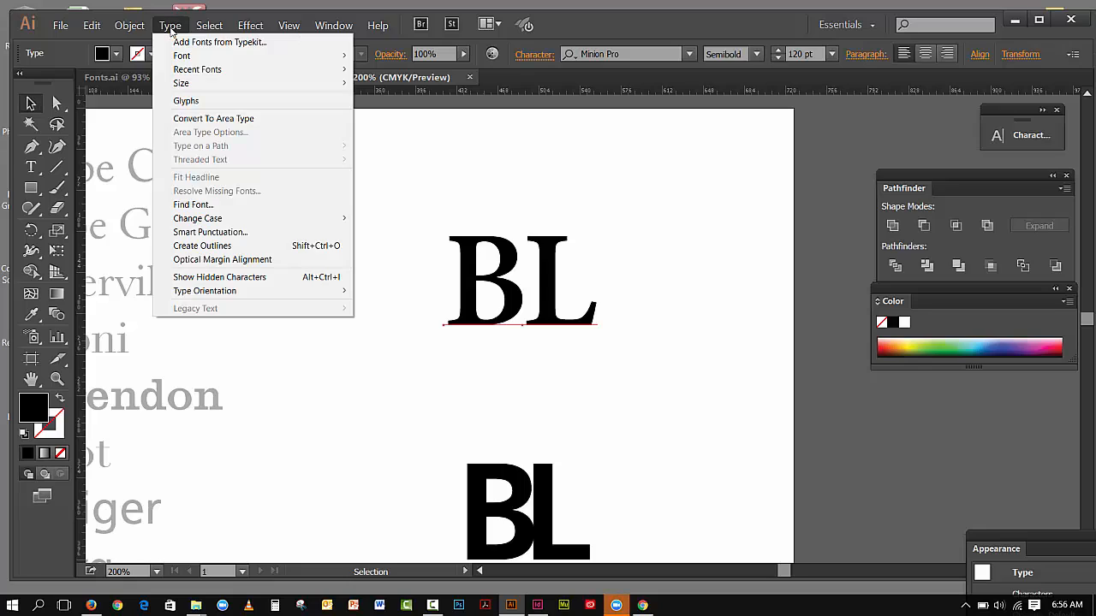
click(256, 248)
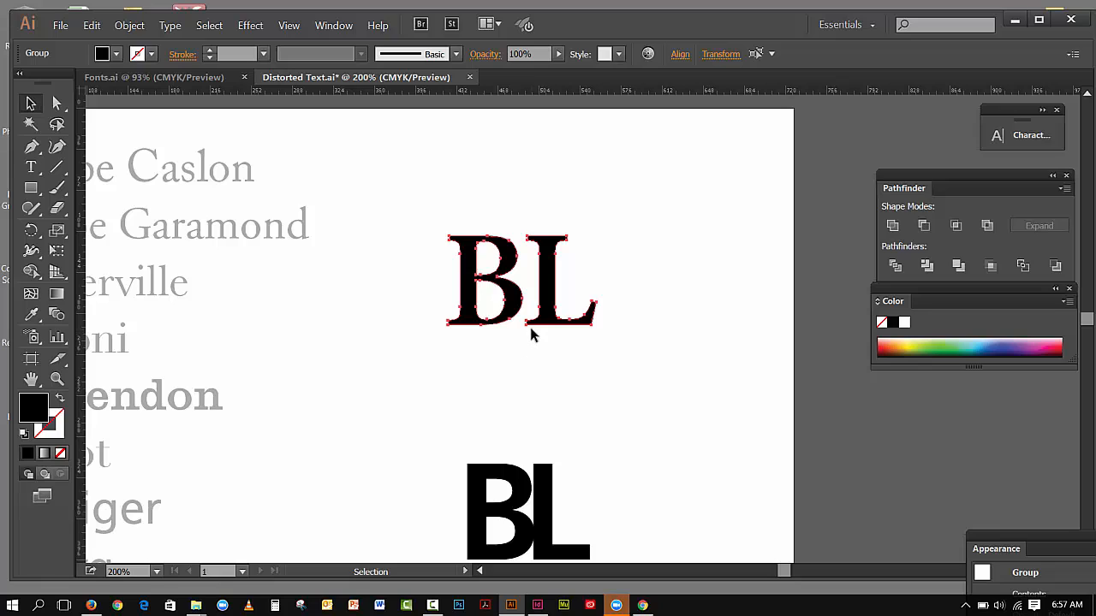
click(288, 294)
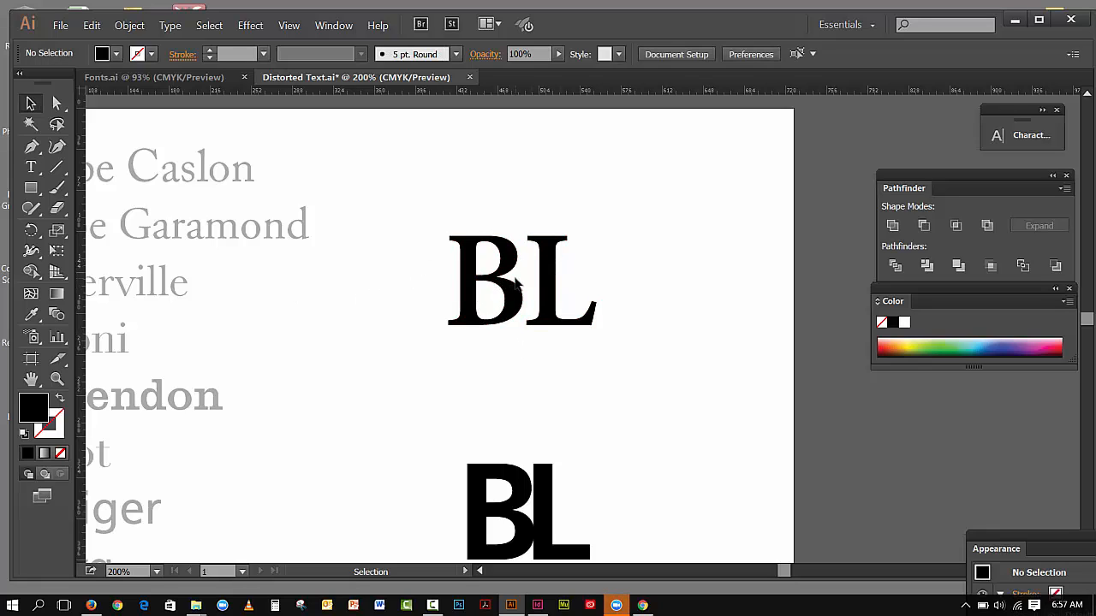
- Draw a rectangle over the outlined serif BL, slightly wider than the letters and leaving their upper serifs exposed
click(38, 193)
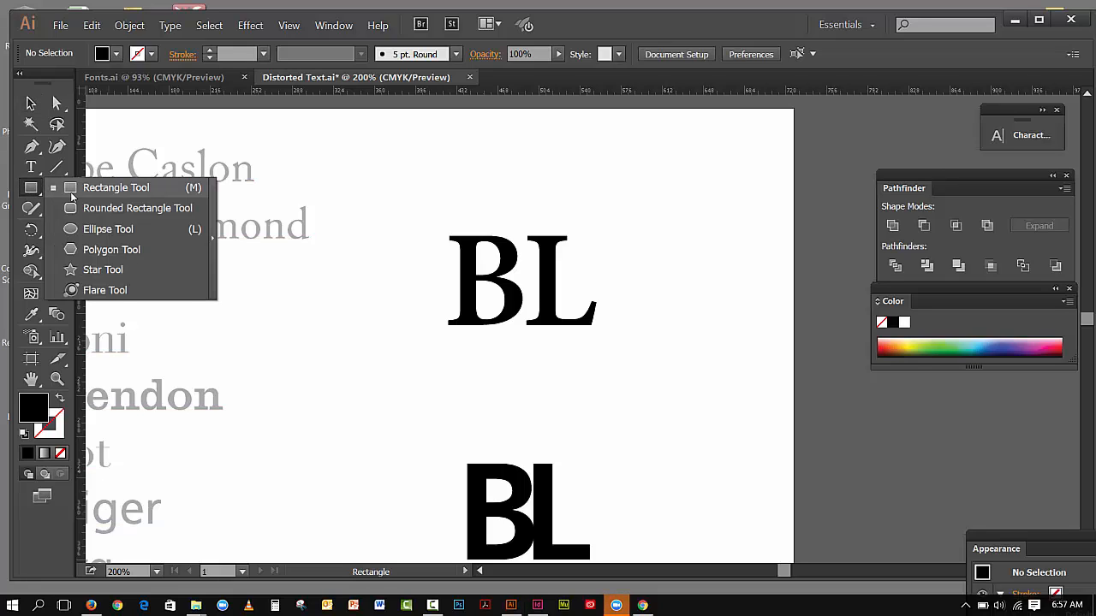
click(73, 190)
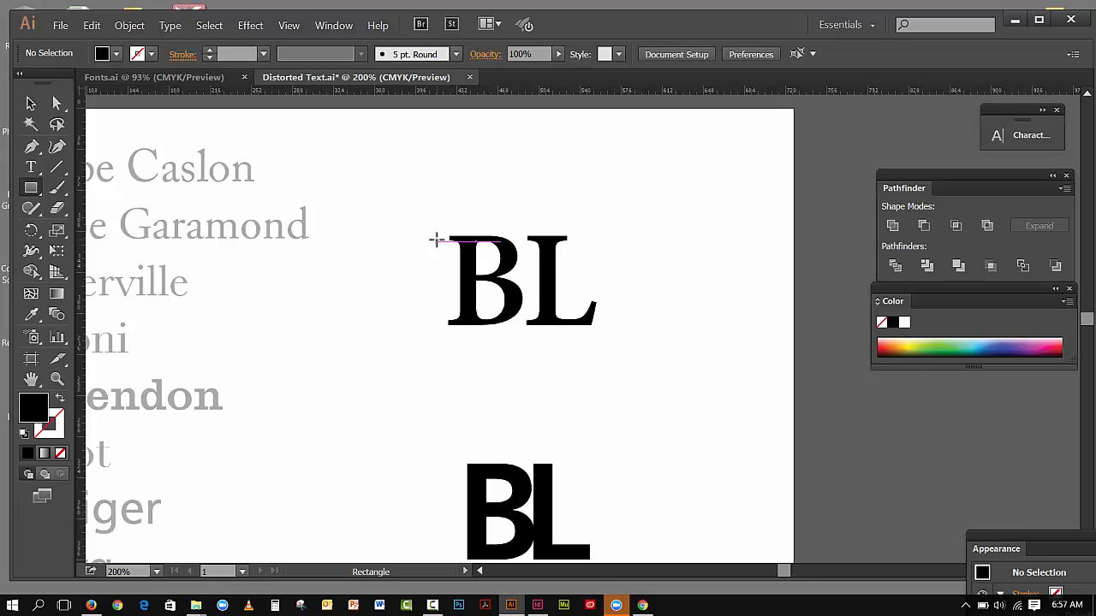
drag(436, 240, 618, 321)
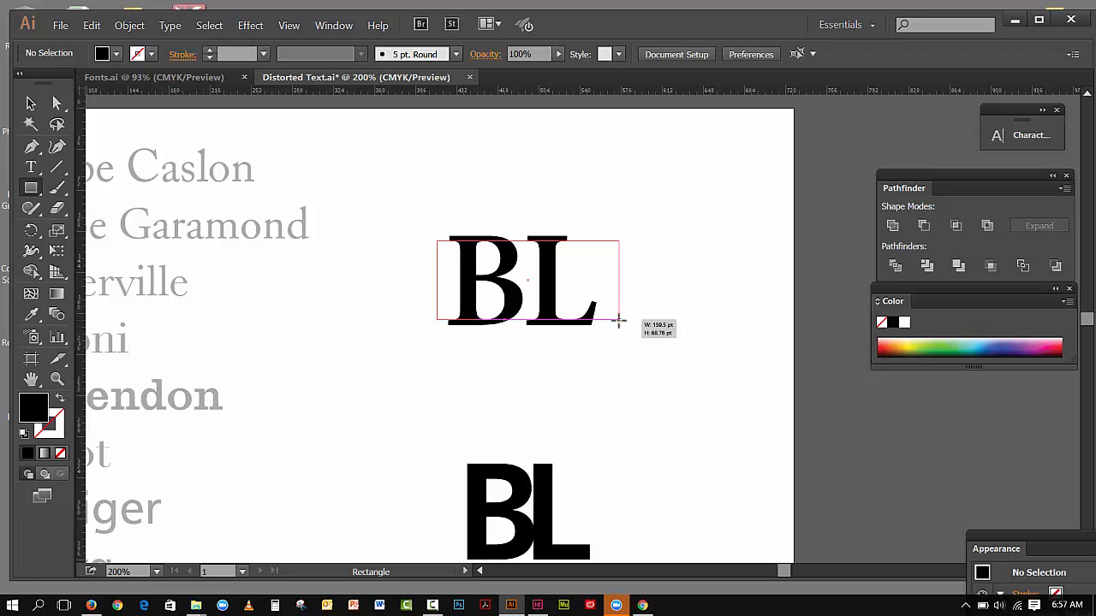
drag(619, 321, 604, 325)
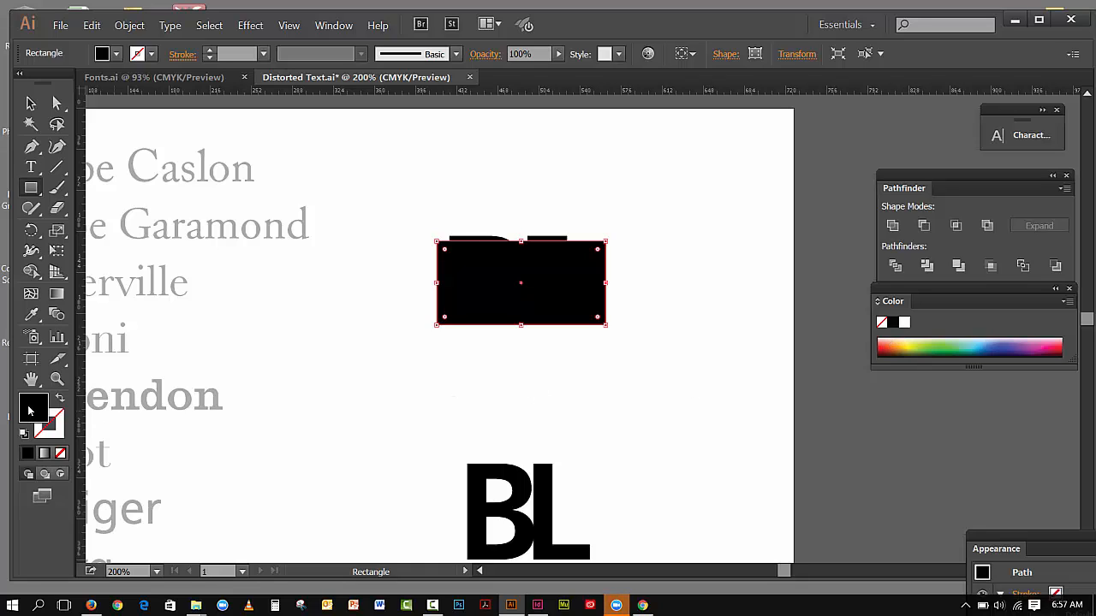
- Fill the rectangle with red and send it to the back, behind the BL letters
key(ctrl)
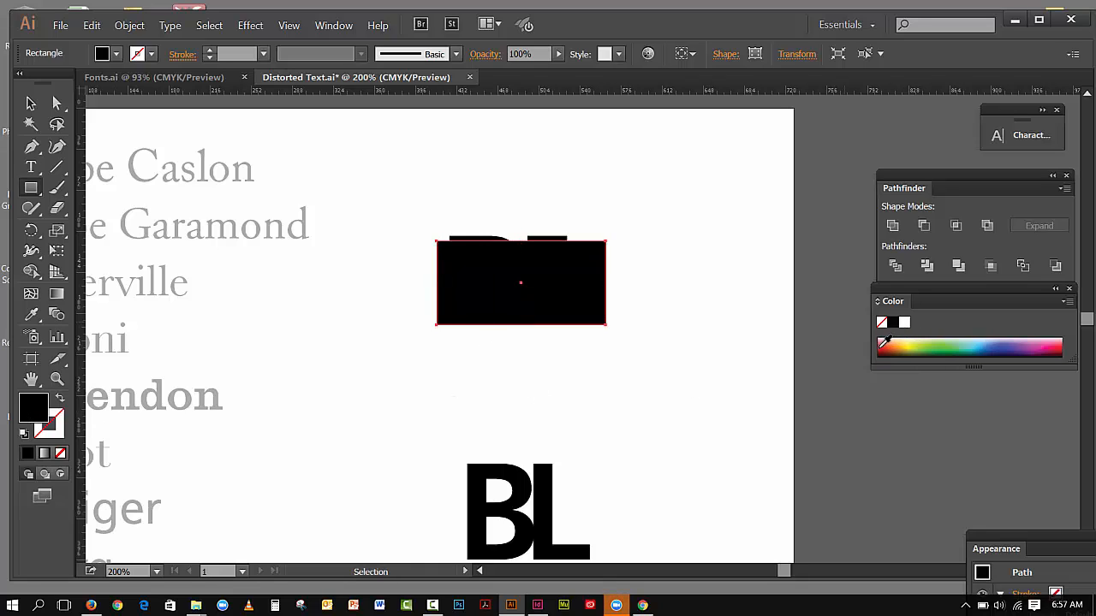
click(884, 343)
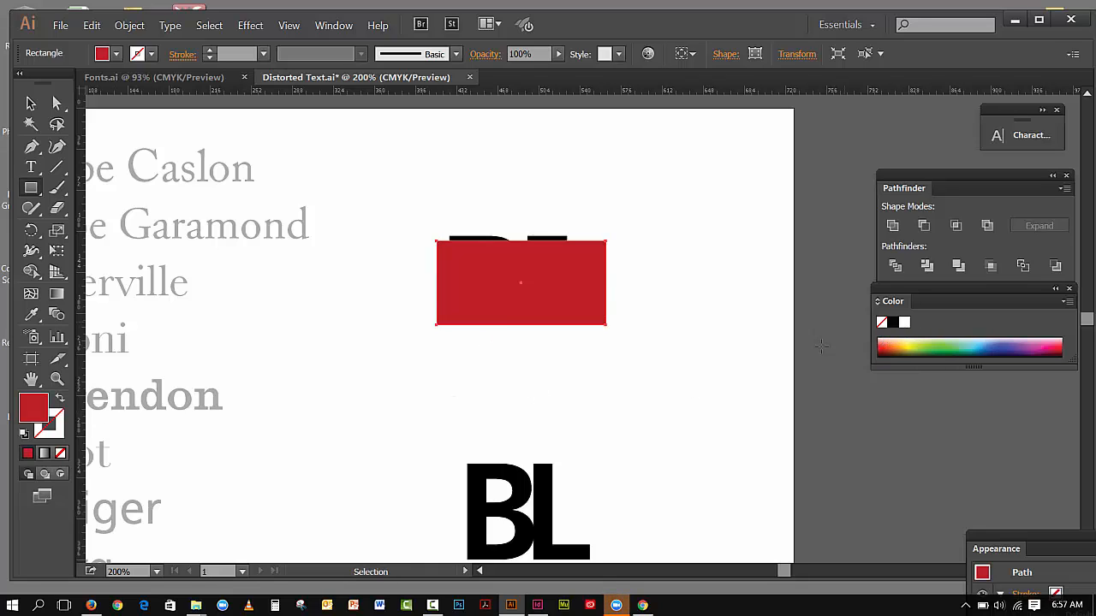
click(134, 27)
mouse_move(141, 56)
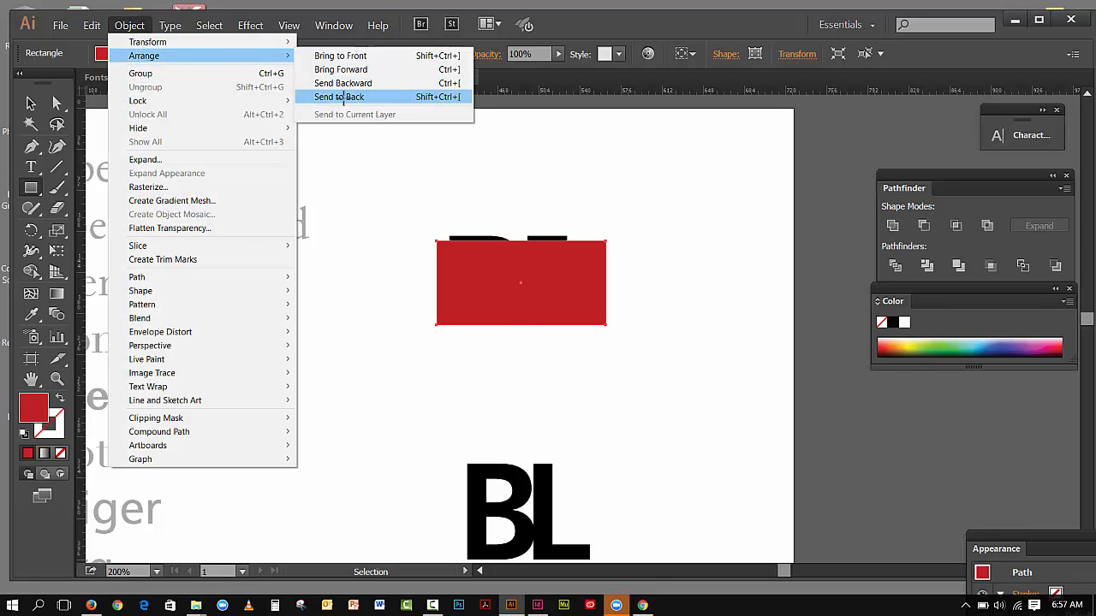
click(343, 97)
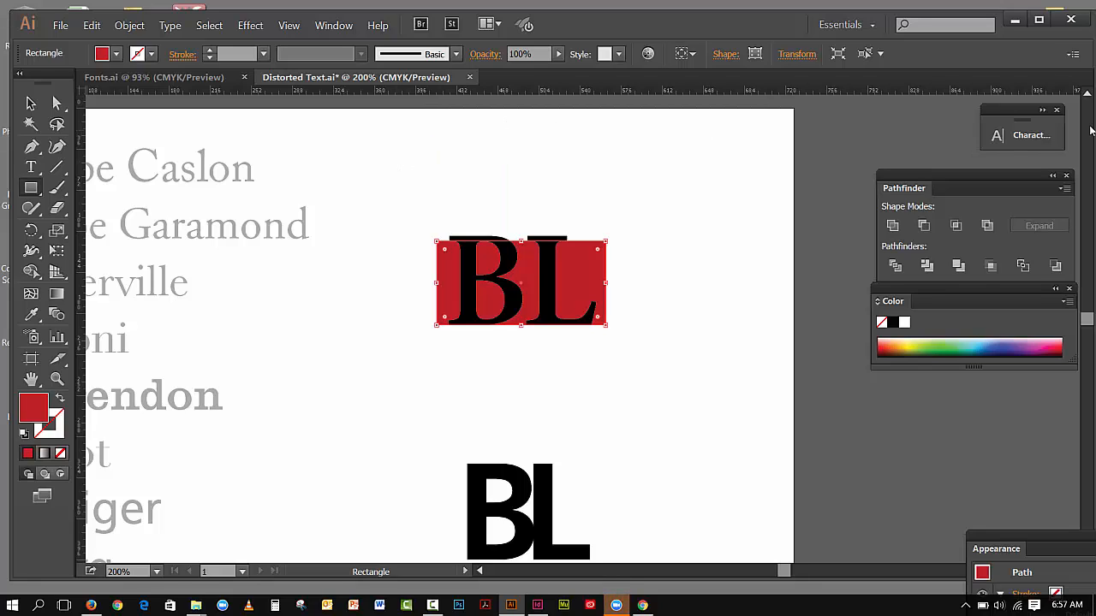
- Nudge the red rectangle slightly up and left so the serifs extend past its upper and lower edges
key(Up)
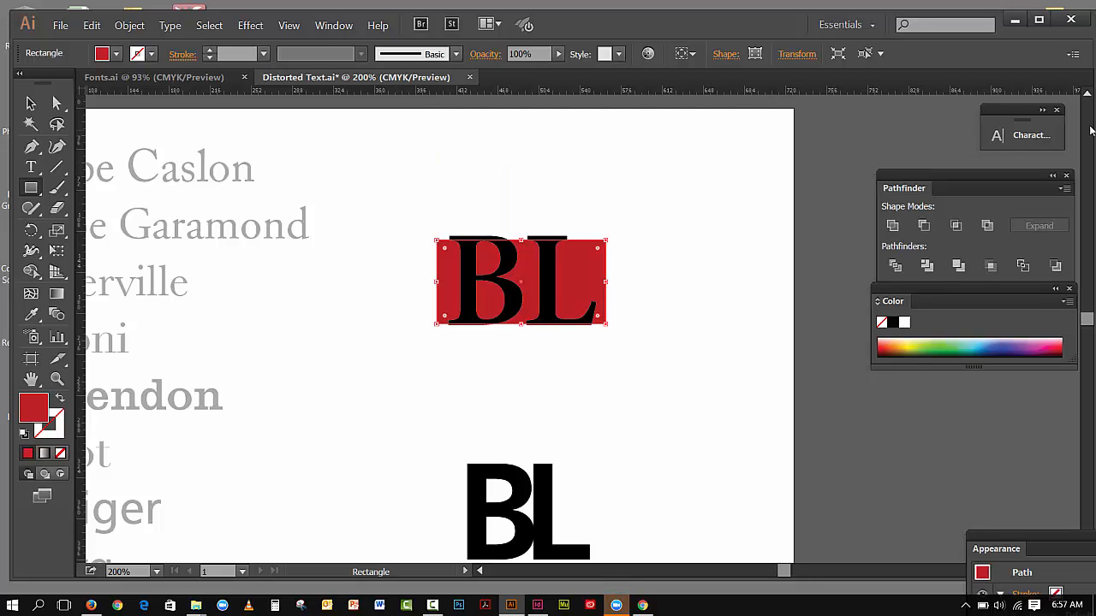
key(Up)
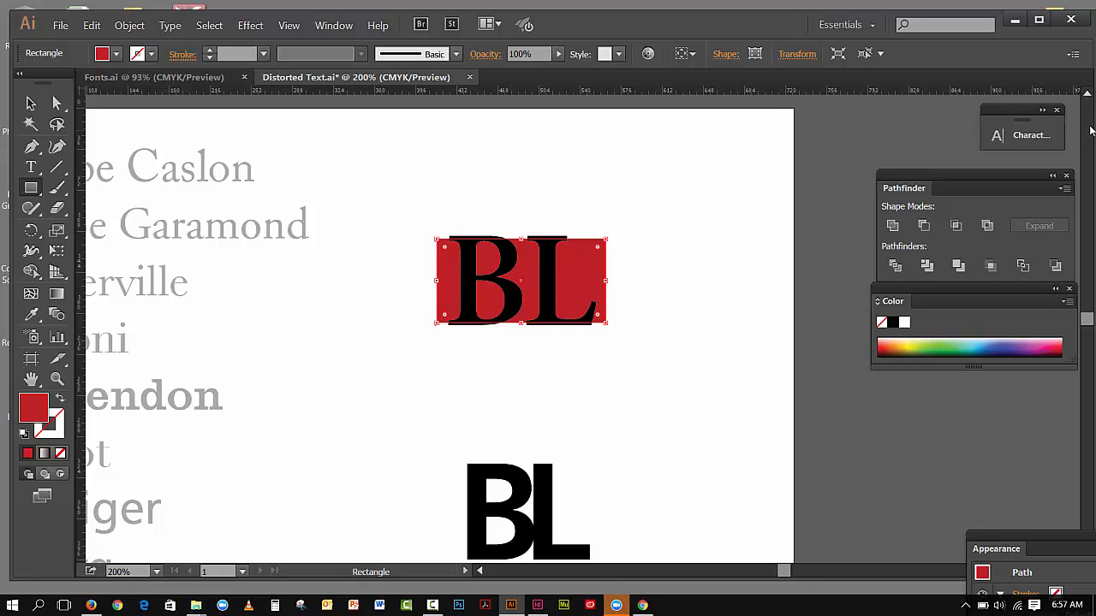
key(Left)
key(Left)
key(Left)
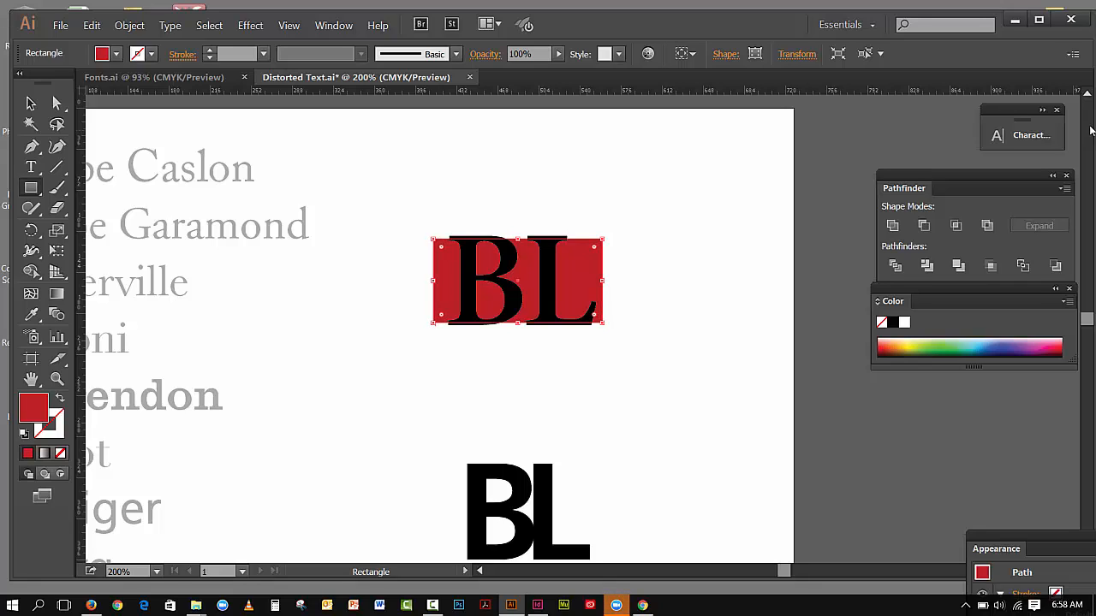
key(Right)
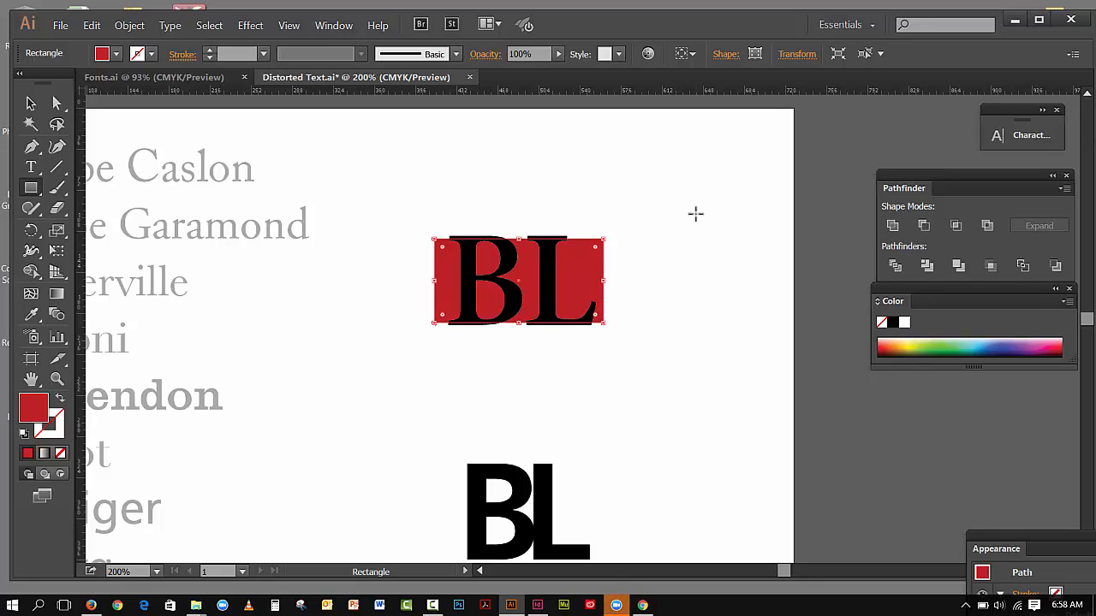
key(Right)
key(Left)
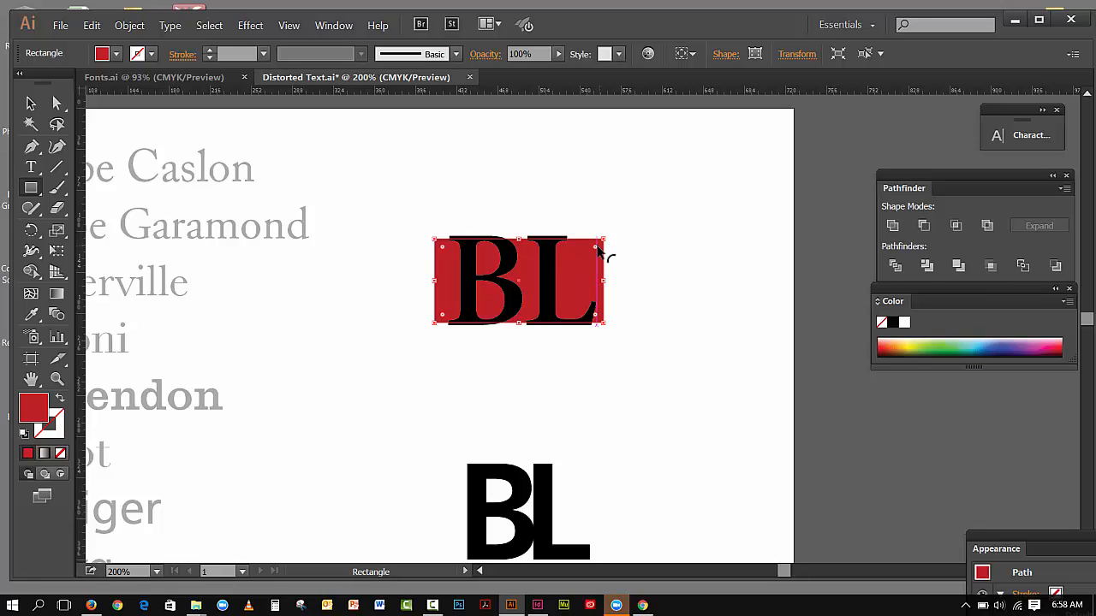
- Round all corners of the red rectangle slightly and deselect it
drag(596, 247, 594, 248)
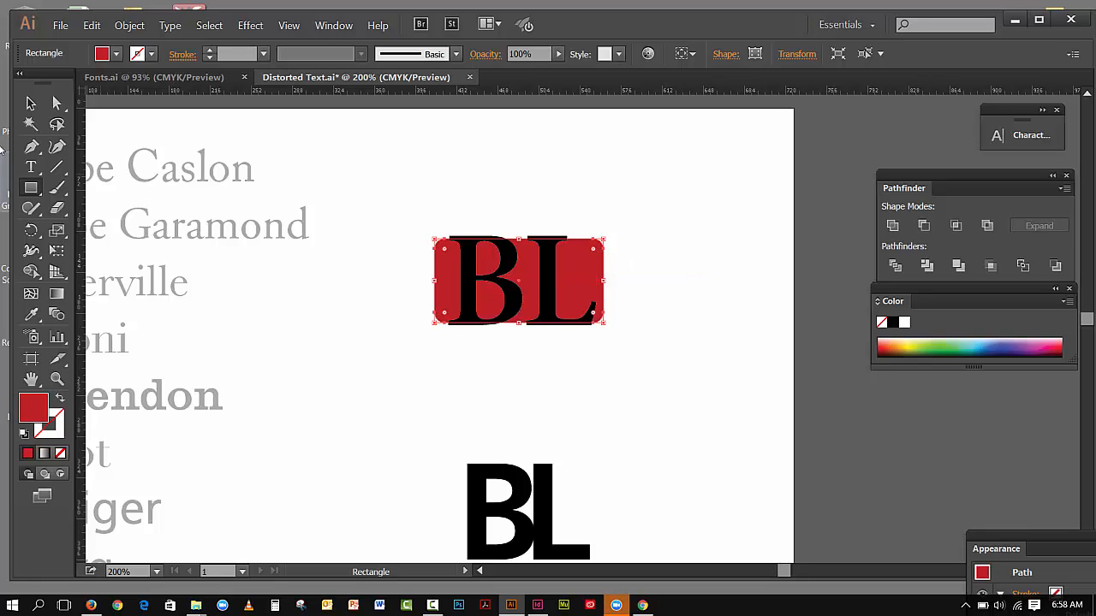
click(32, 105)
click(622, 210)
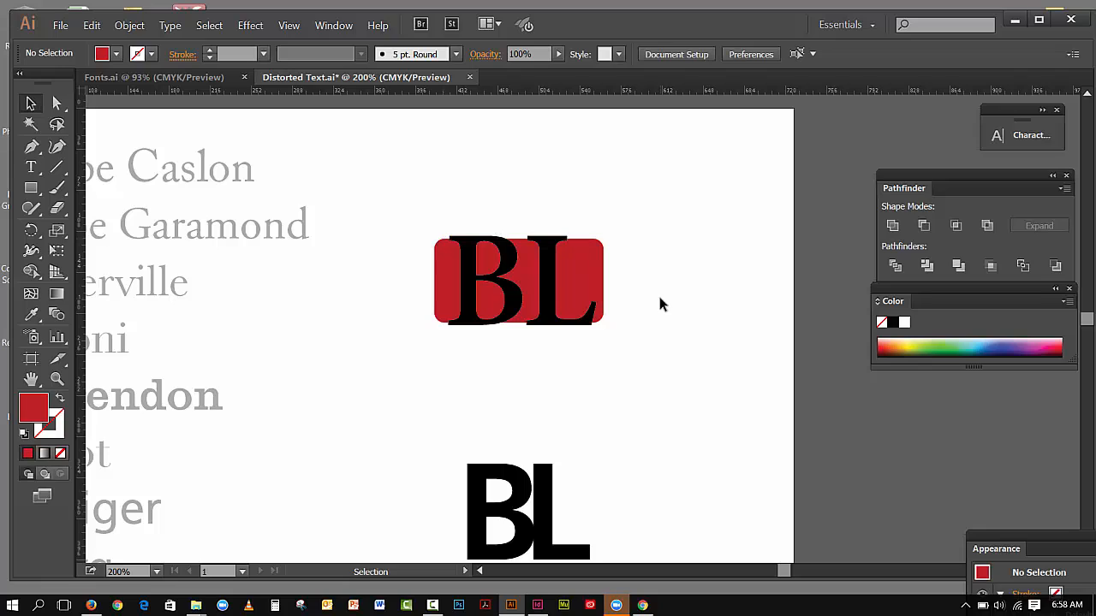
- Select the outlined BL letters together with the red rectangle and split them with Pathfinder Divide
click(548, 331)
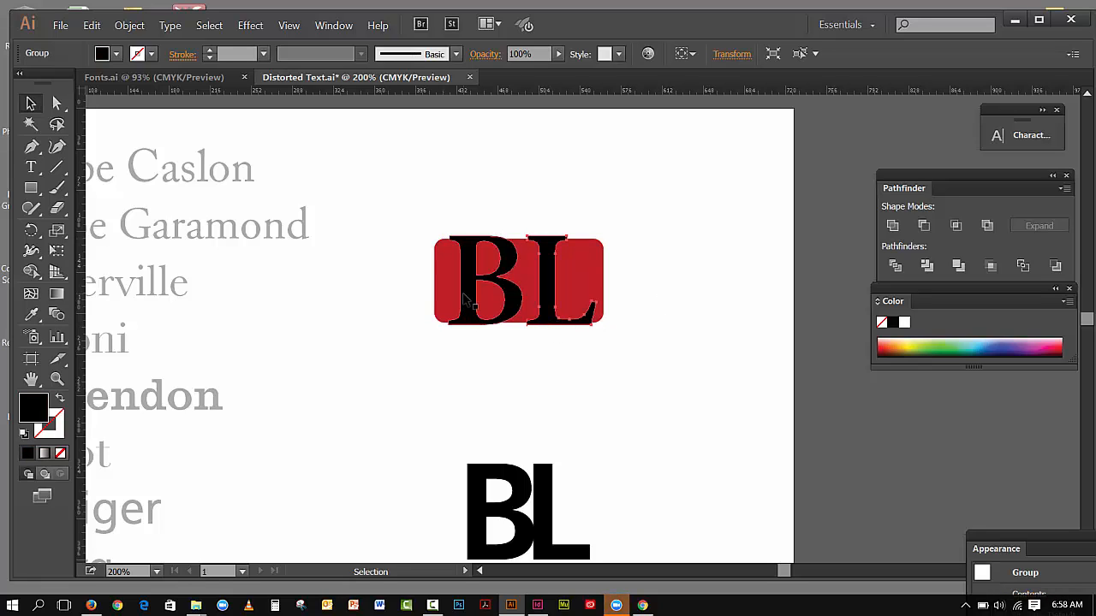
drag(404, 215, 601, 300)
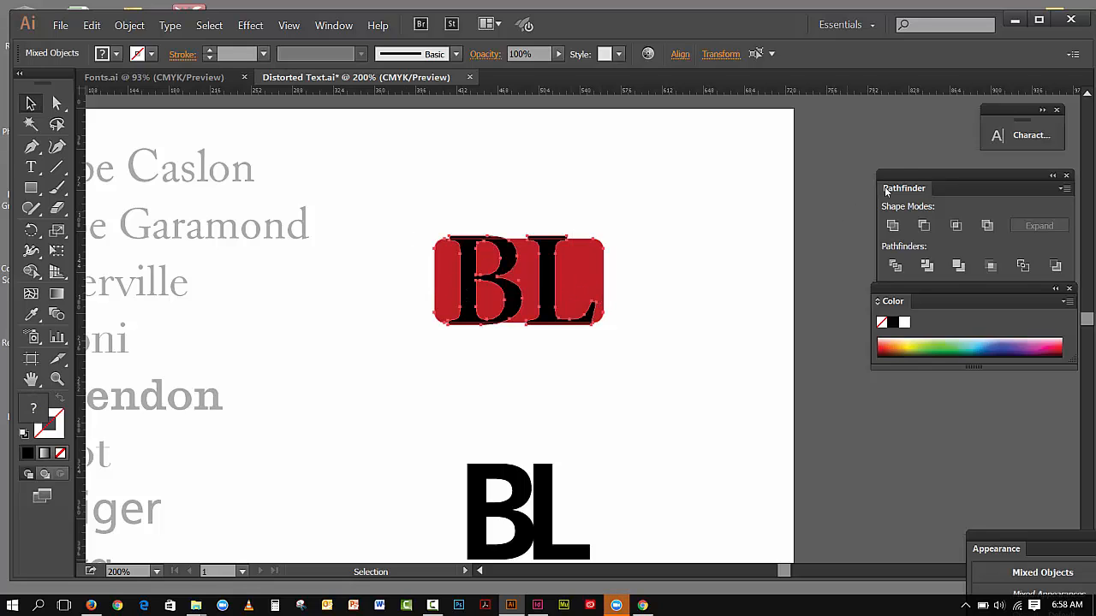
drag(899, 179, 666, 207)
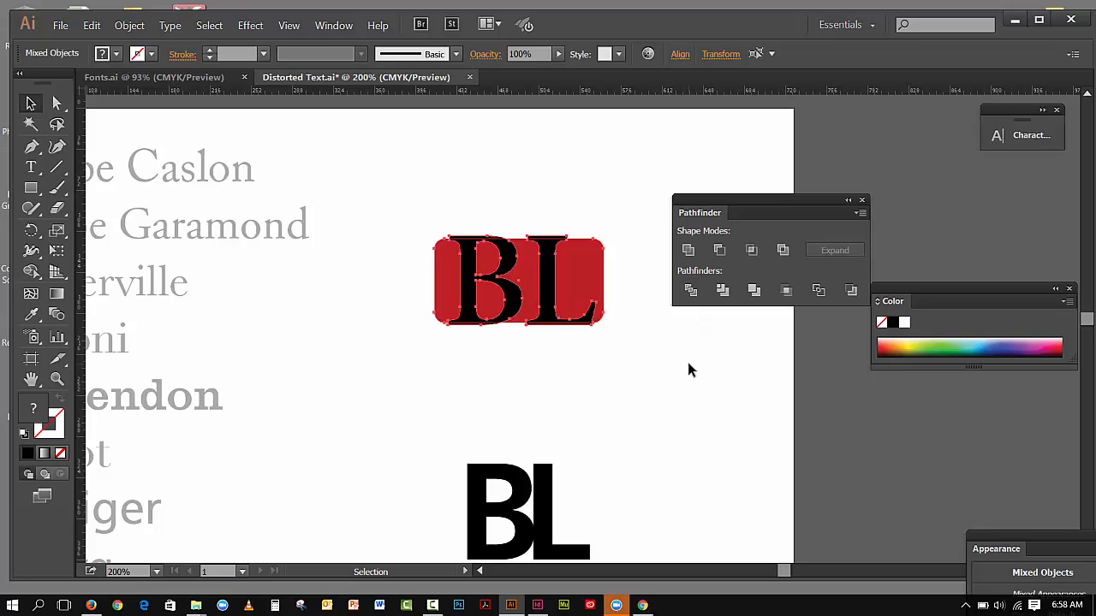
click(692, 292)
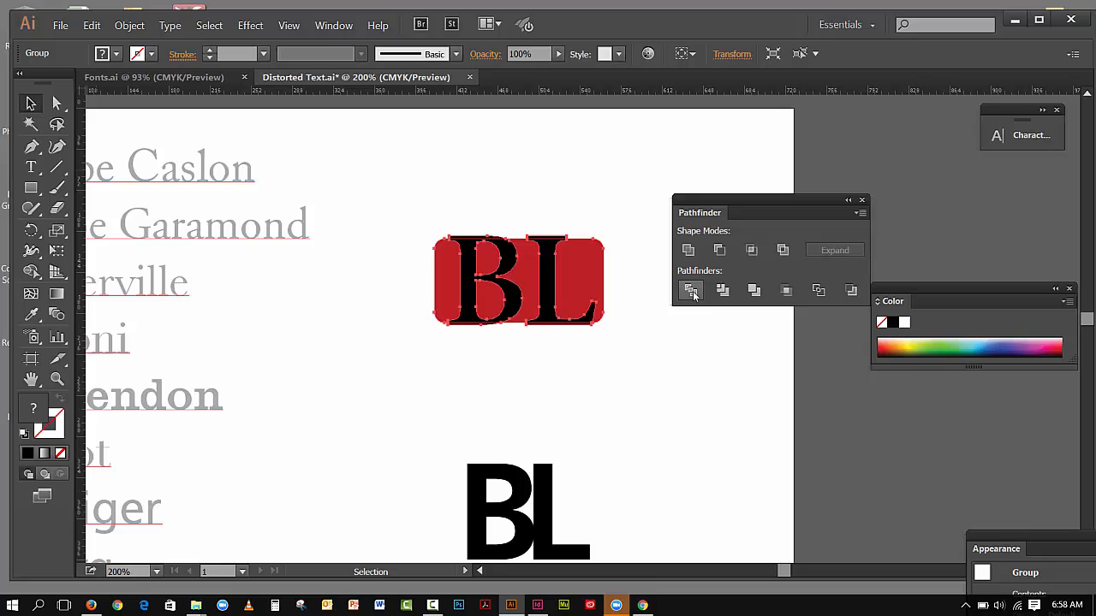
click(628, 229)
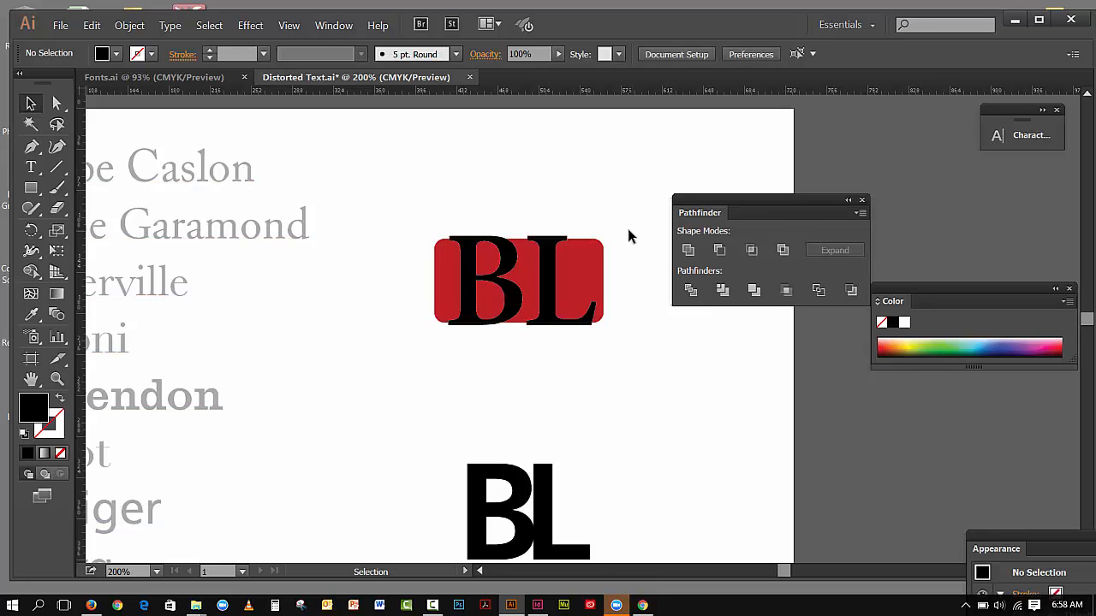
- Fill all the divided pieces of the BL and rectangle artwork with black
drag(381, 223, 623, 272)
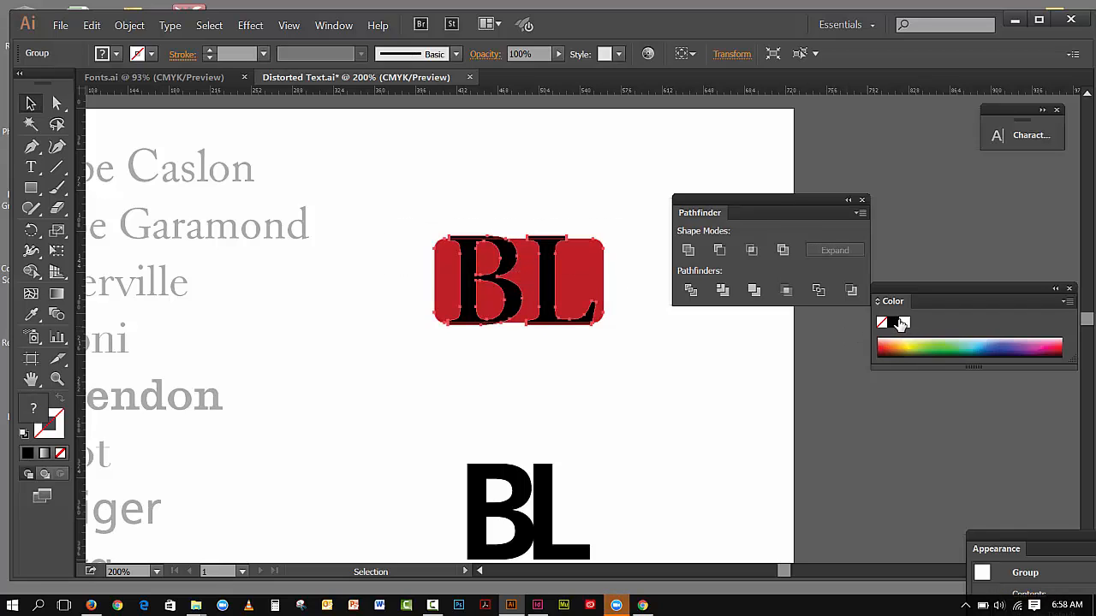
click(893, 322)
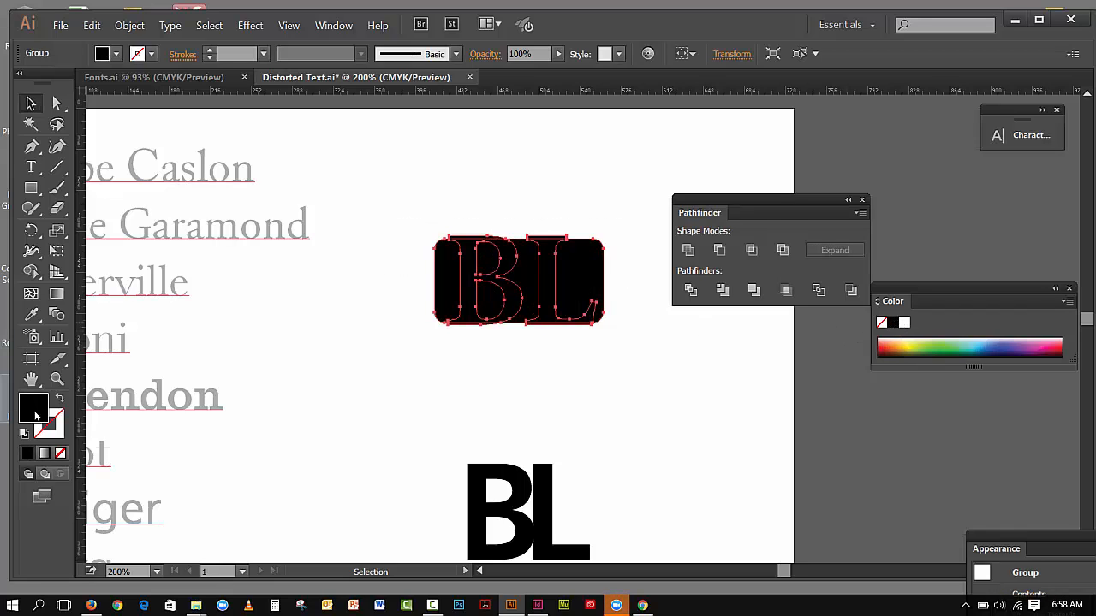
click(412, 182)
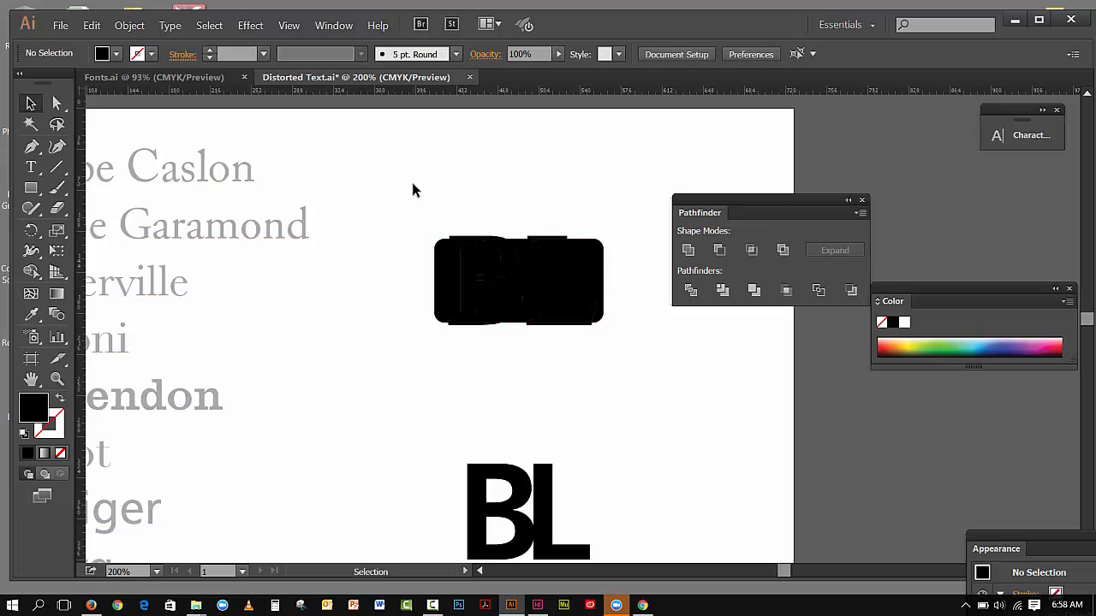
- Ungroup the divided black BL artwork into separate pieces and deselect them
click(463, 262)
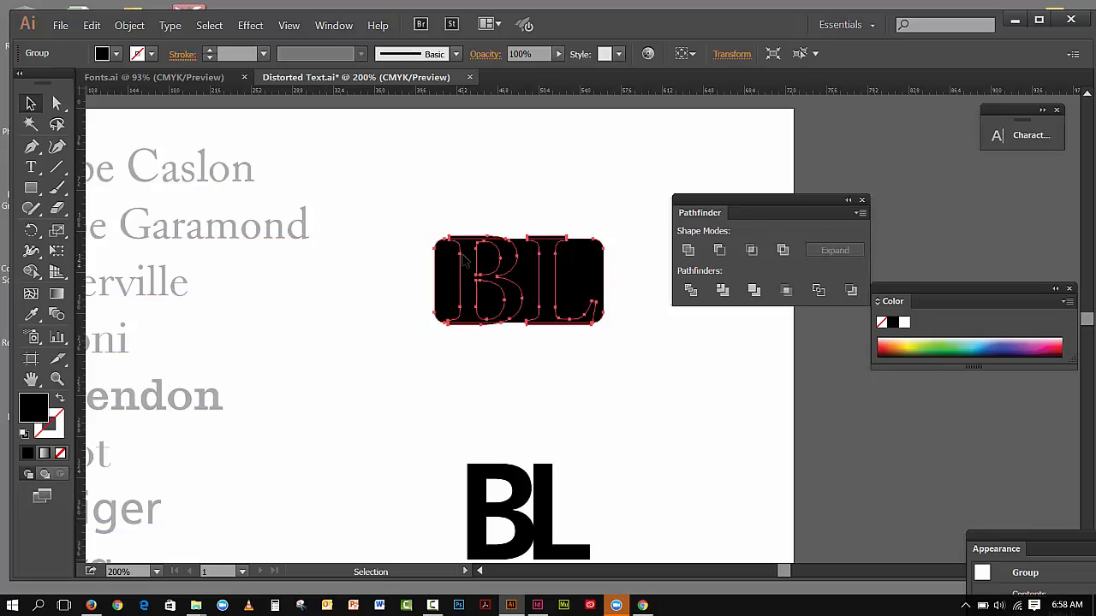
click(131, 26)
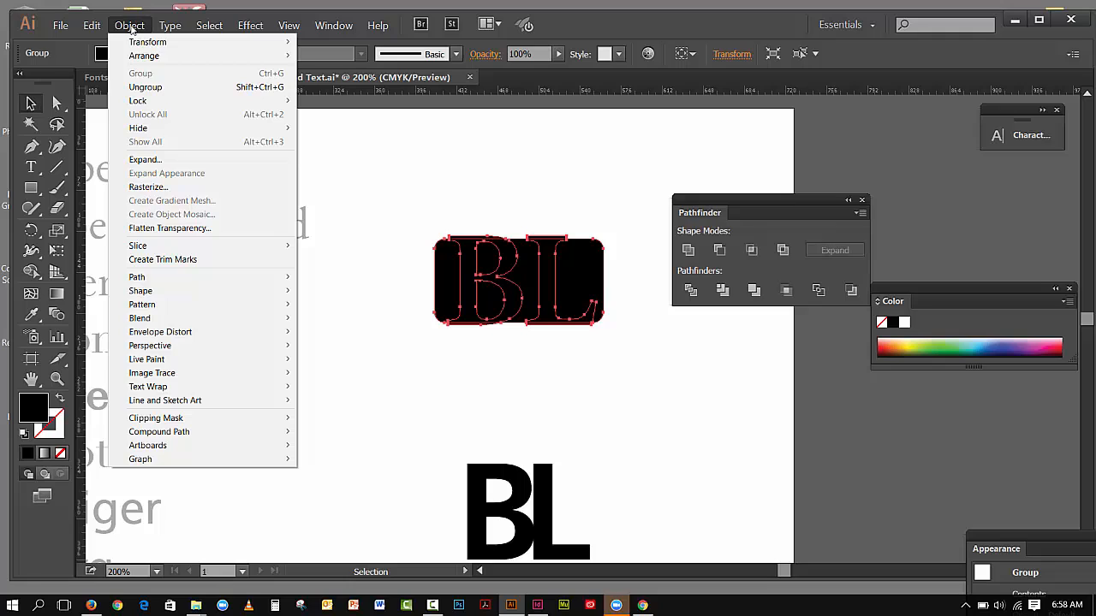
click(145, 86)
click(392, 221)
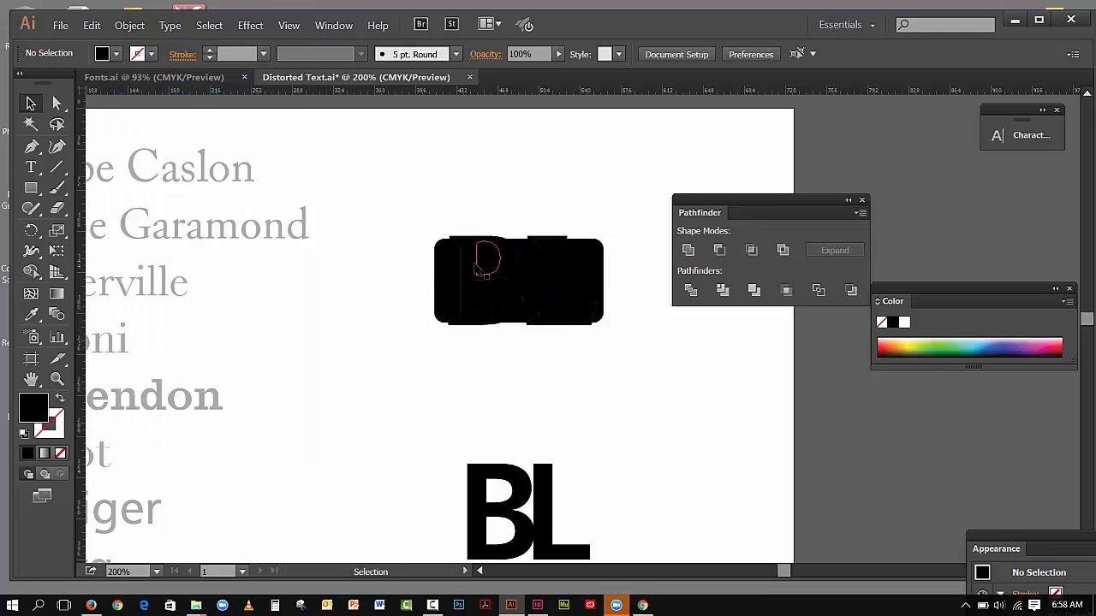
- Delete the black B and L letter pieces from the divided artwork, leaving the letters cut out of the rounded rectangle
click(429, 248)
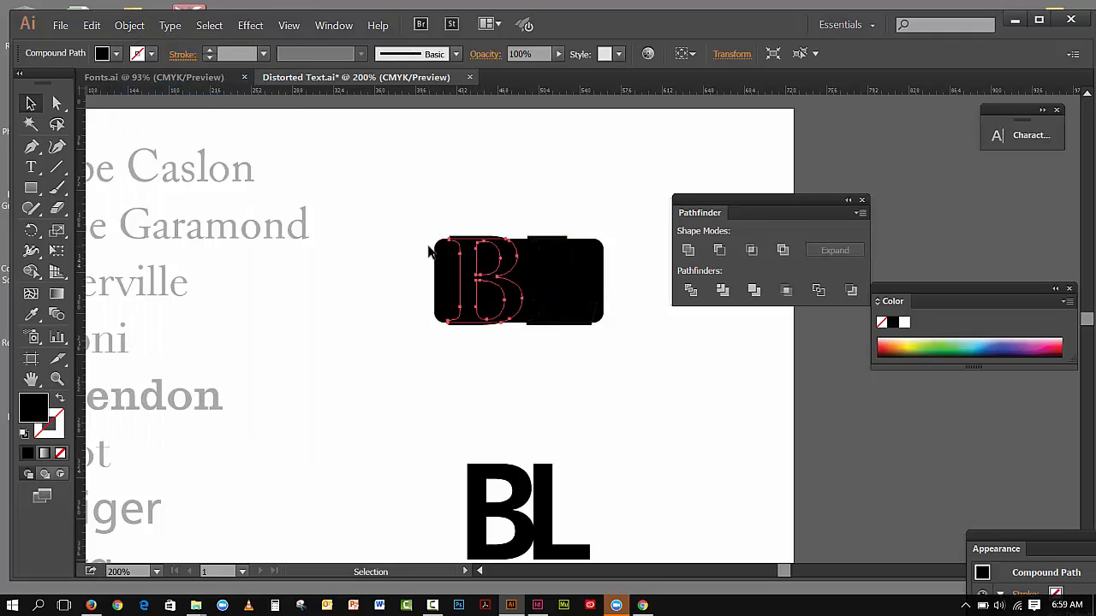
key(Delete)
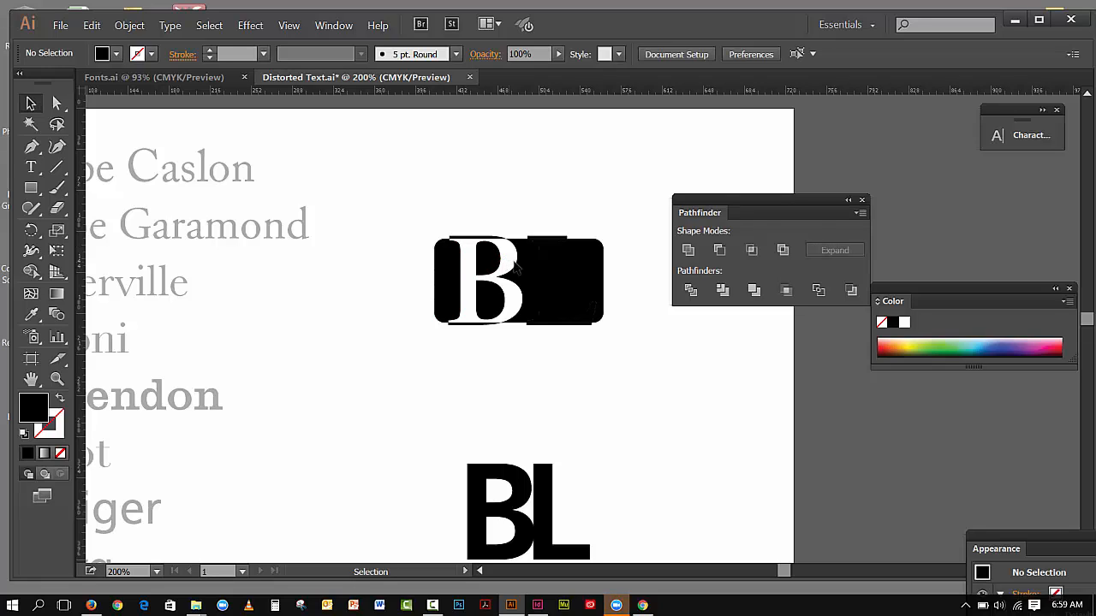
click(541, 271)
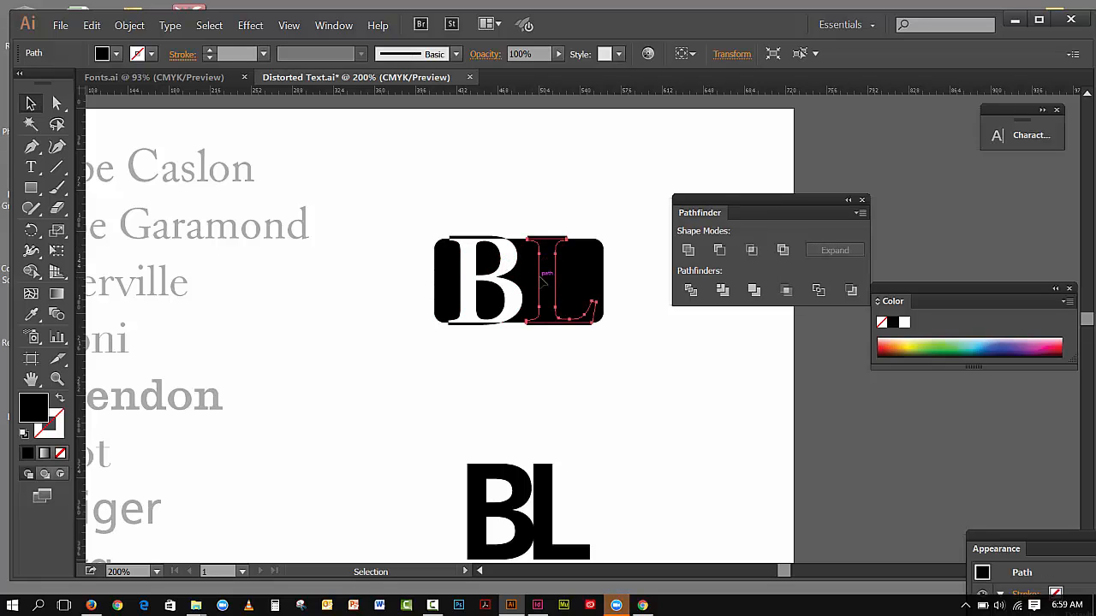
key(Delete)
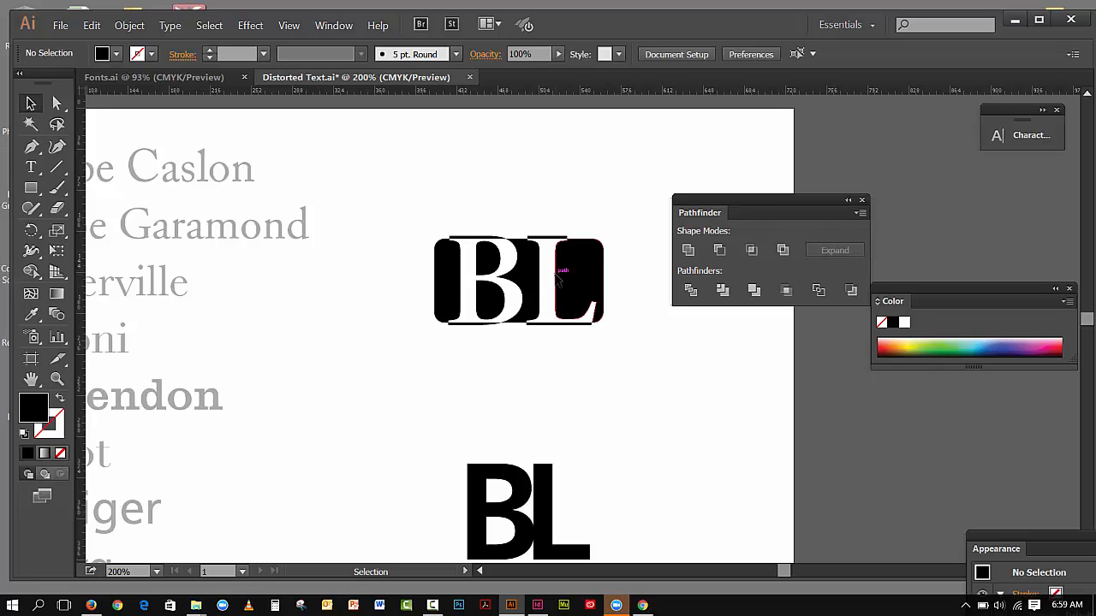
- Draw a rectangle larger than the BL artwork around it and send it to the back
click(31, 188)
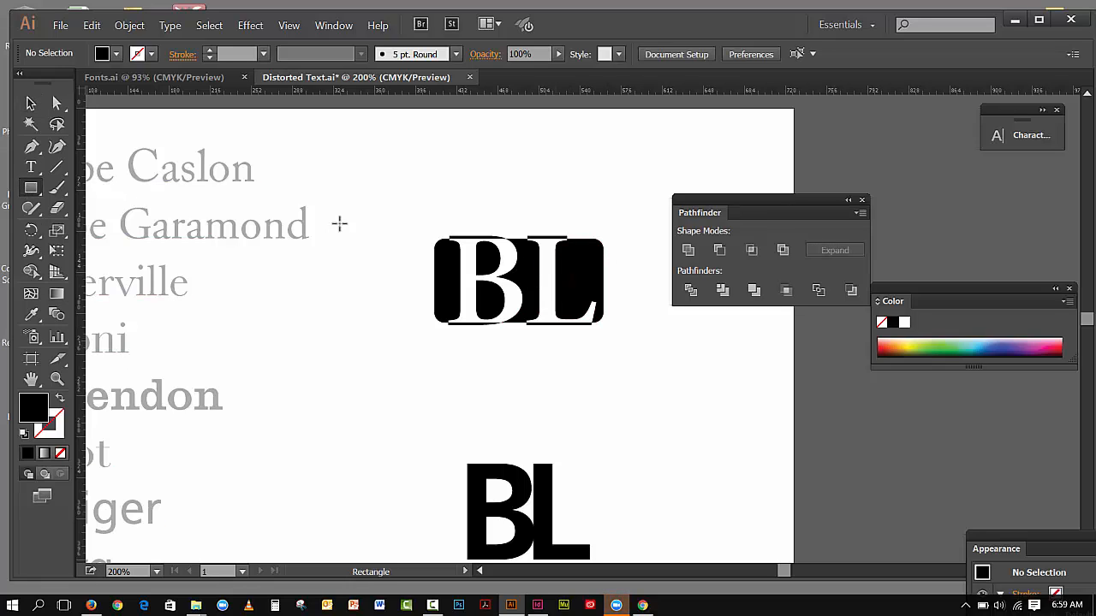
drag(399, 222, 663, 355)
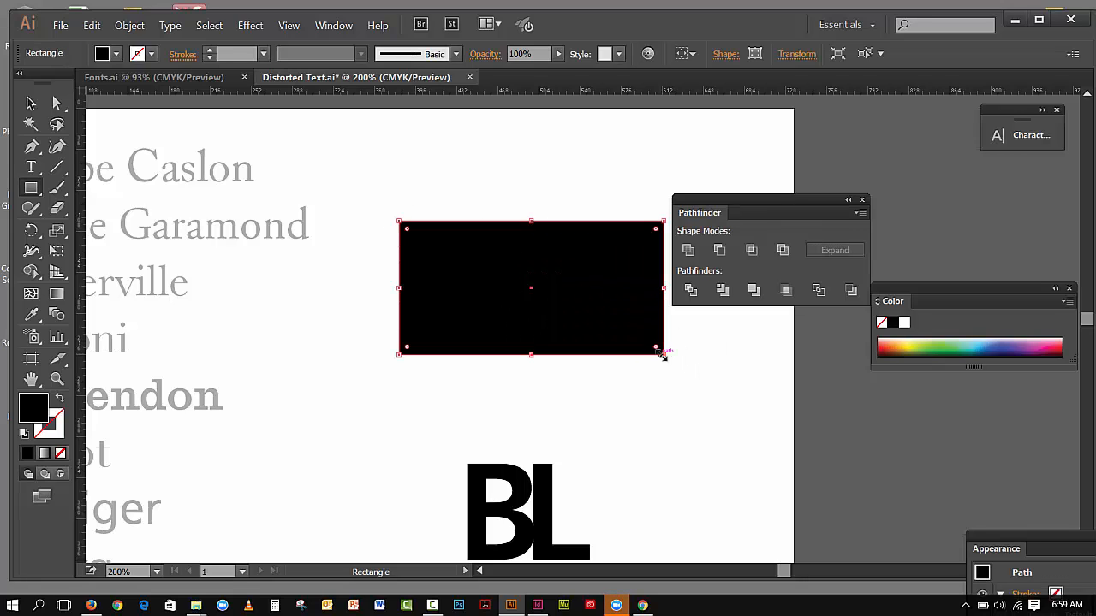
click(130, 25)
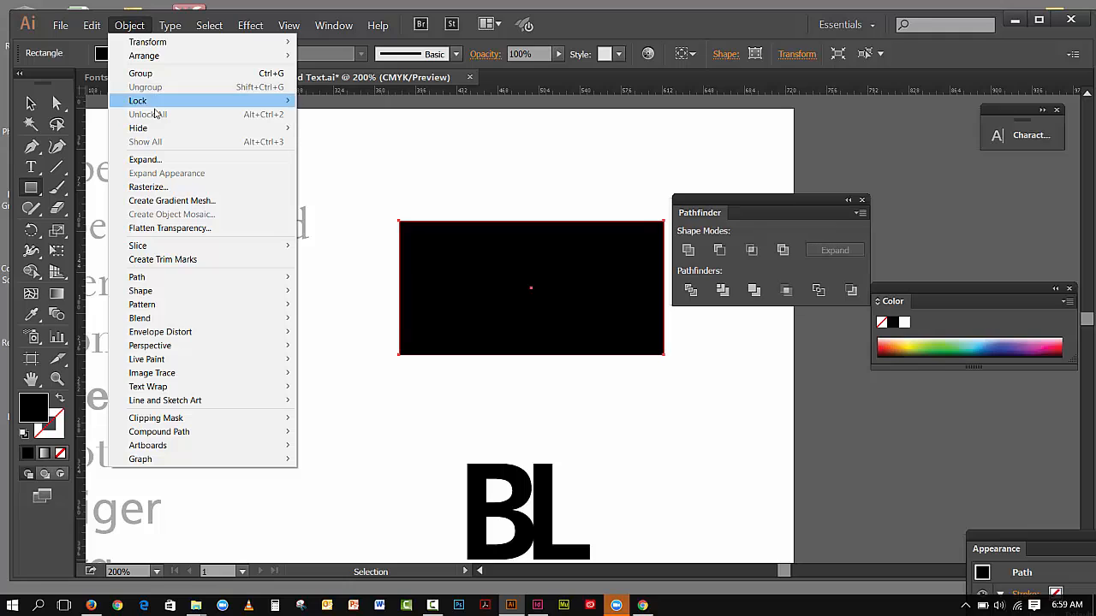
mouse_move(143, 56)
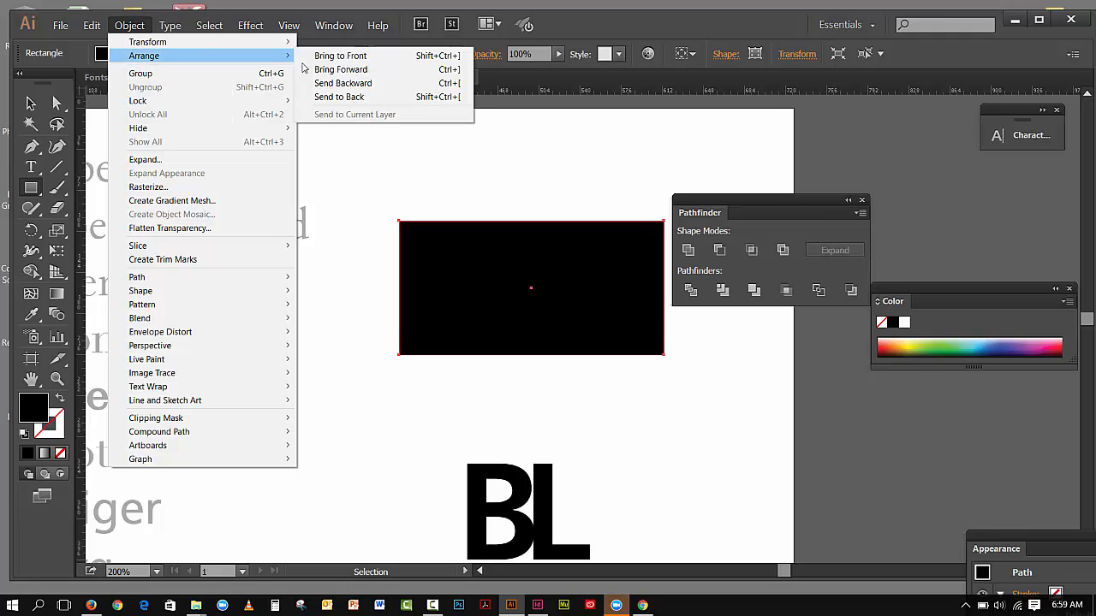
click(355, 98)
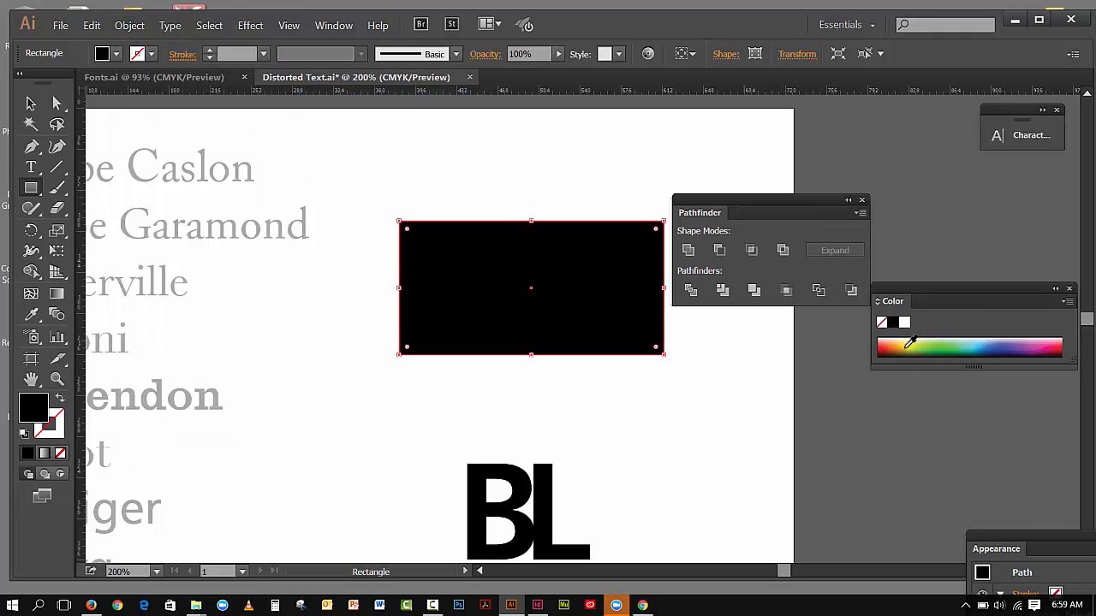
- Fill the large background rectangle with mustard yellow and deselect it
click(910, 343)
click(30, 102)
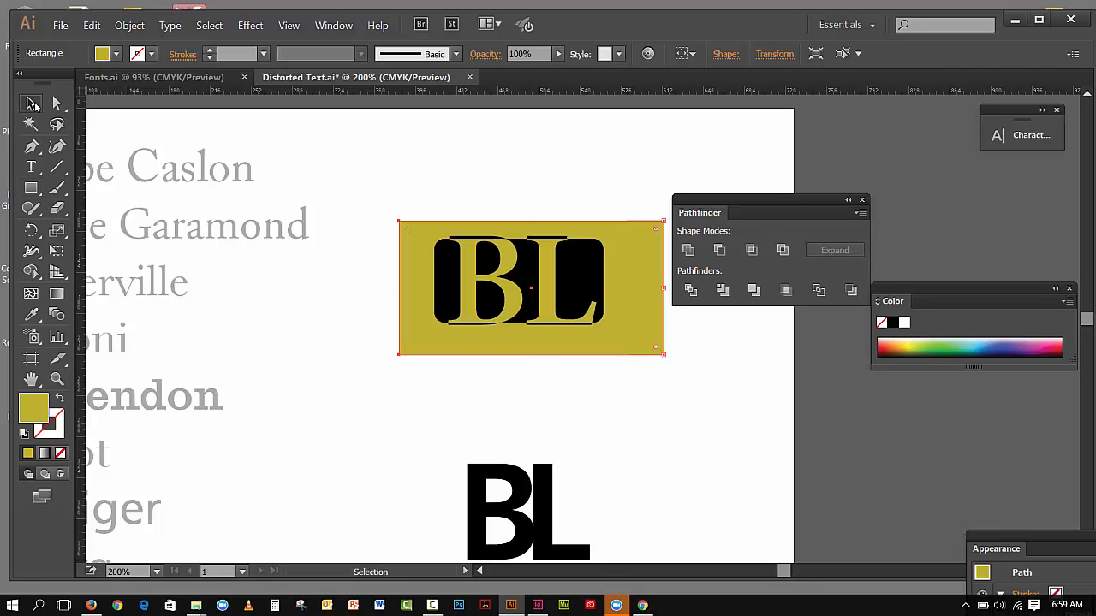
click(323, 373)
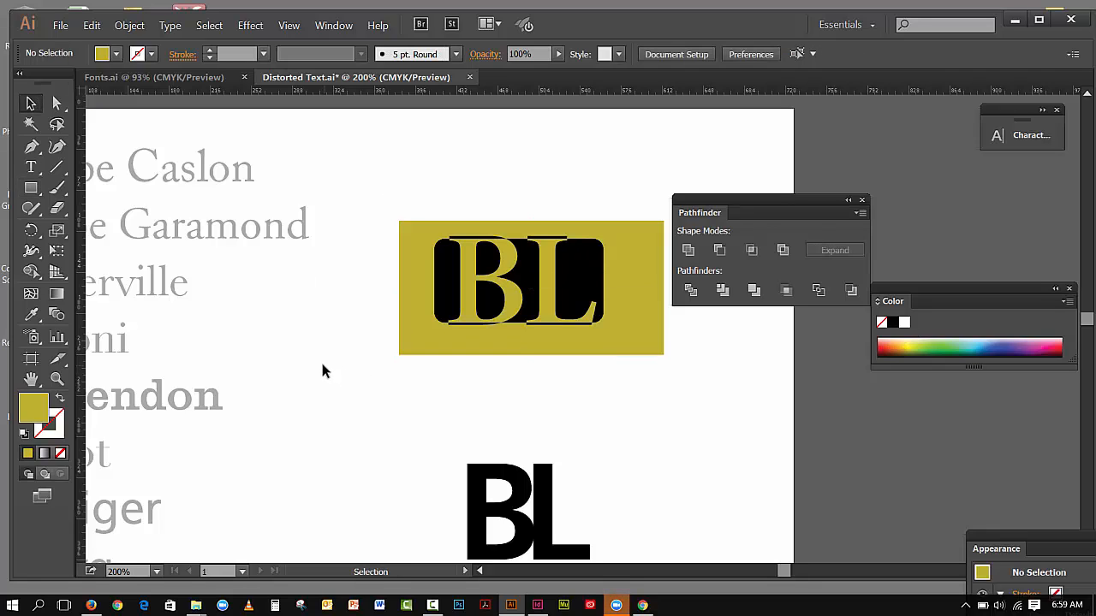
- Select the thin black serif slivers sticking out above and below the rounded BL artwork and delete them
click(559, 323)
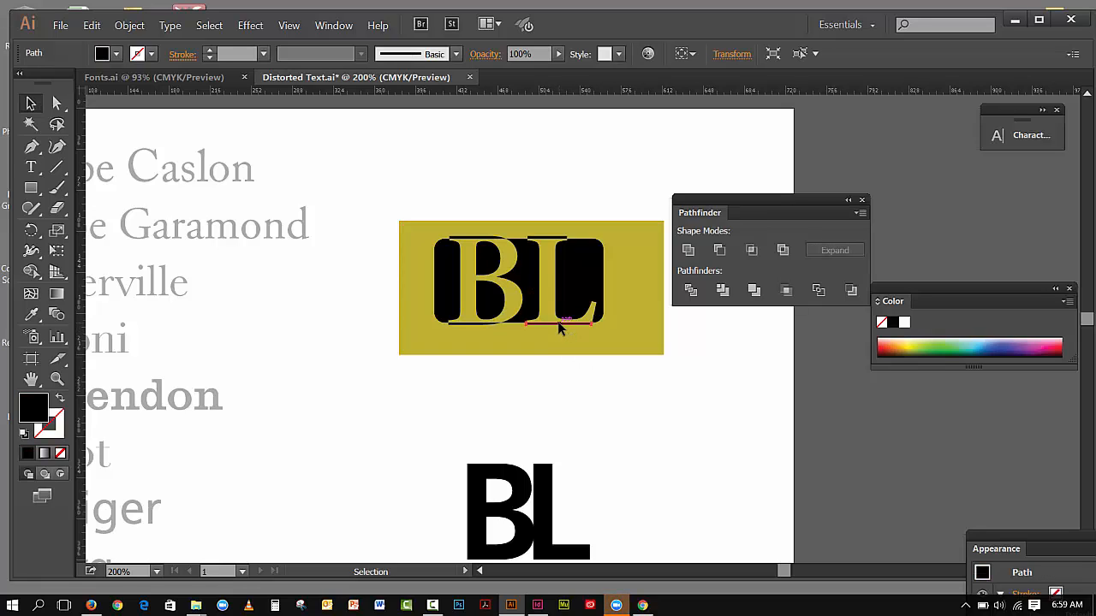
click(460, 332)
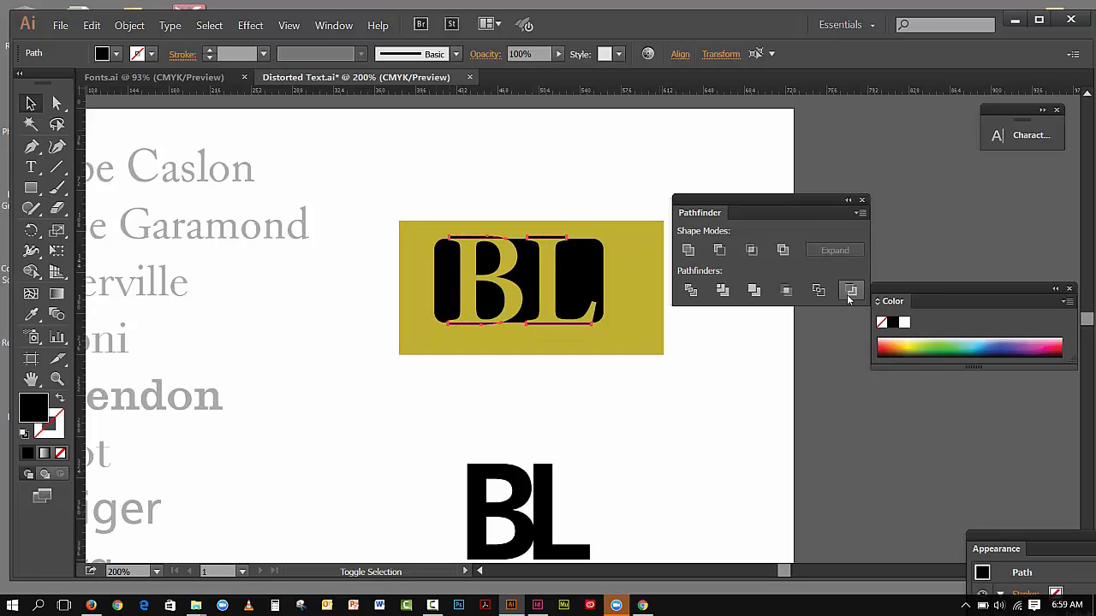
key(Return)
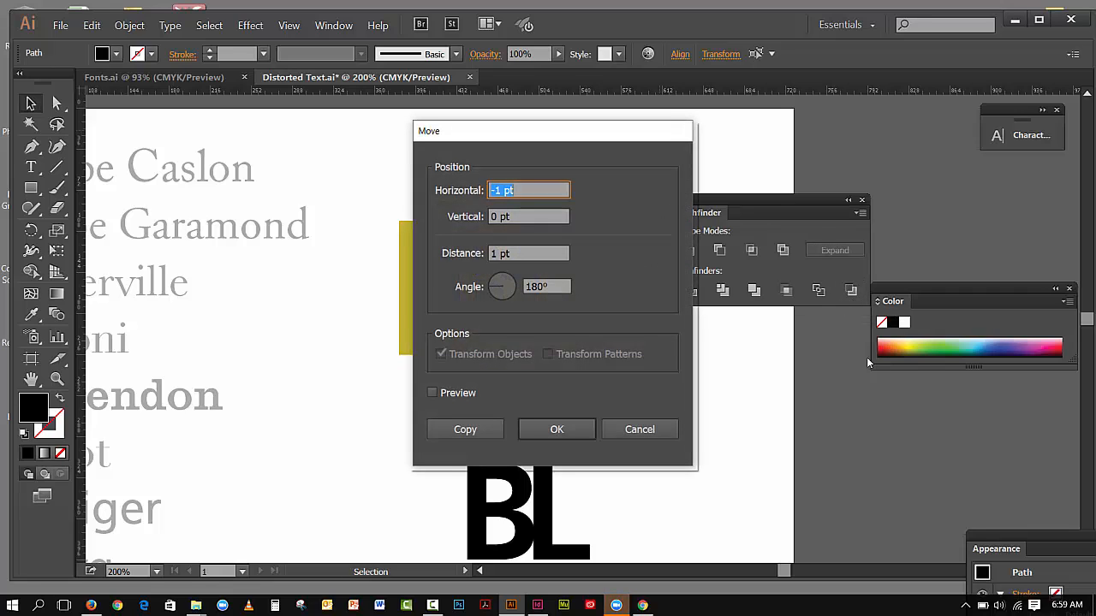
click(592, 431)
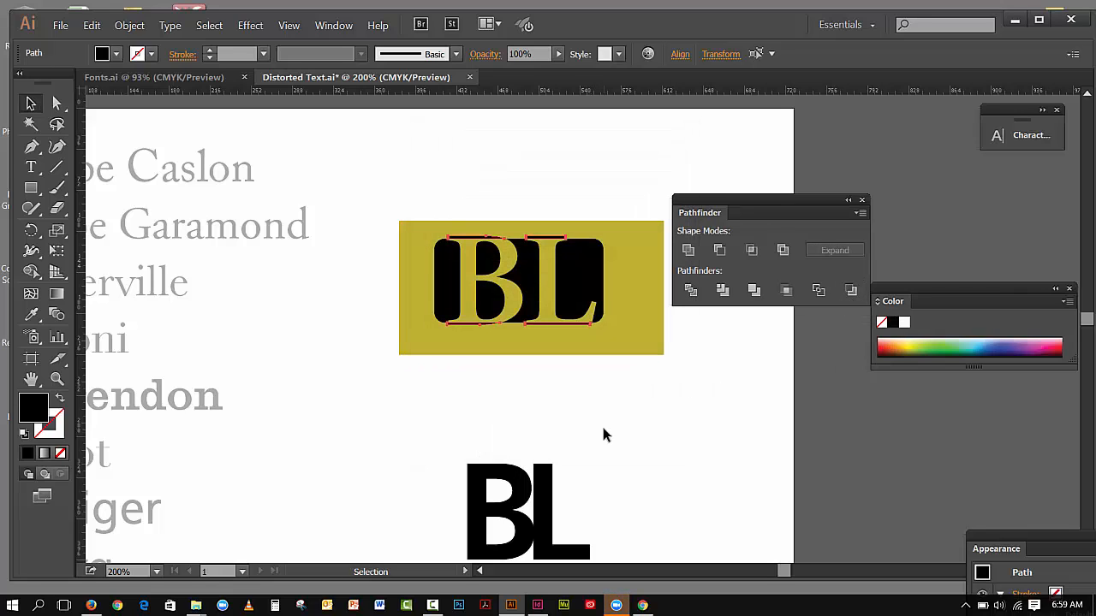
click(602, 435)
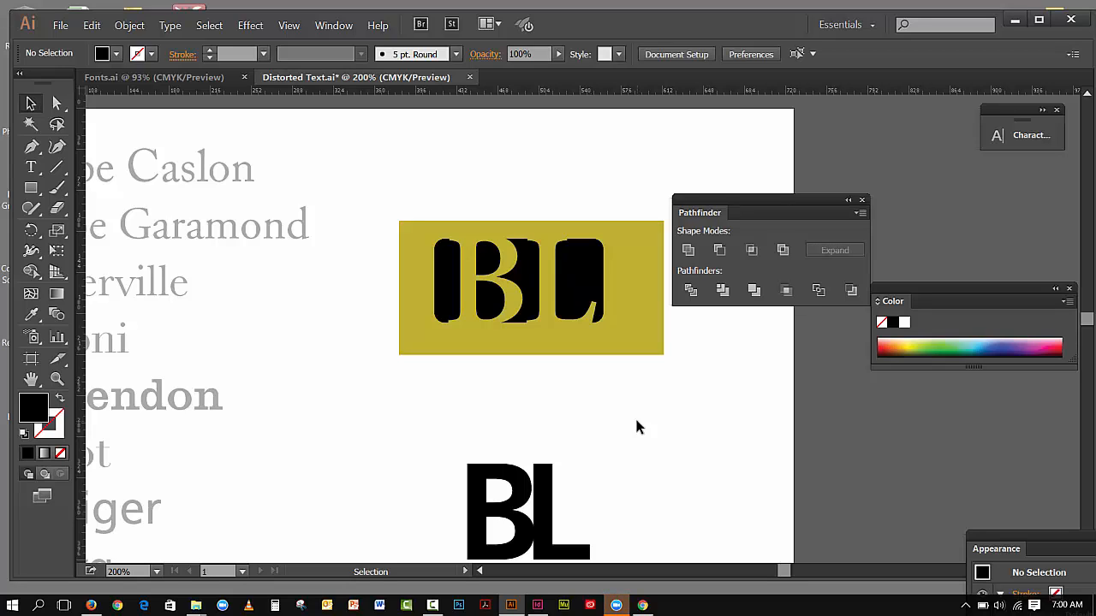
- Draw a rectangle just around the BL artwork and swap its fill and stroke to leave a black outline without fill
click(32, 189)
drag(36, 195, 68, 189)
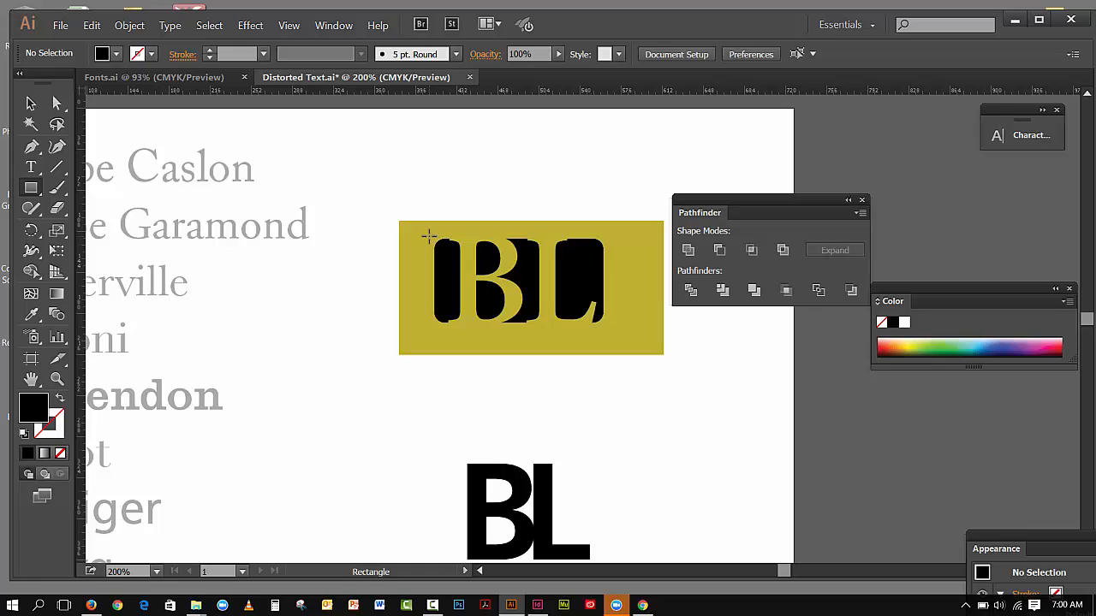
drag(429, 237, 608, 330)
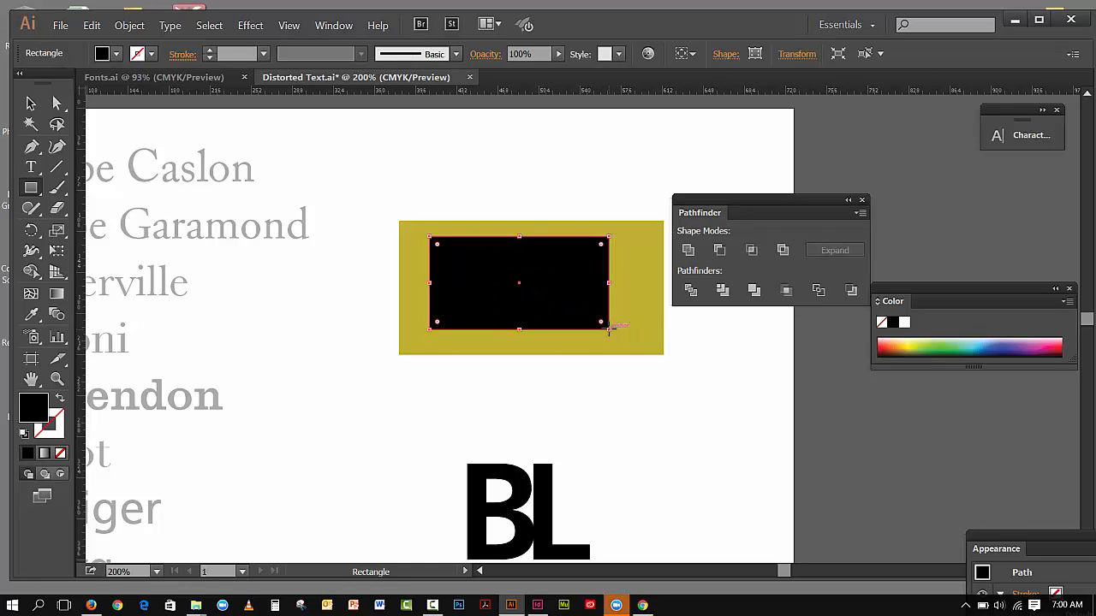
key(v)
click(59, 397)
key(m)
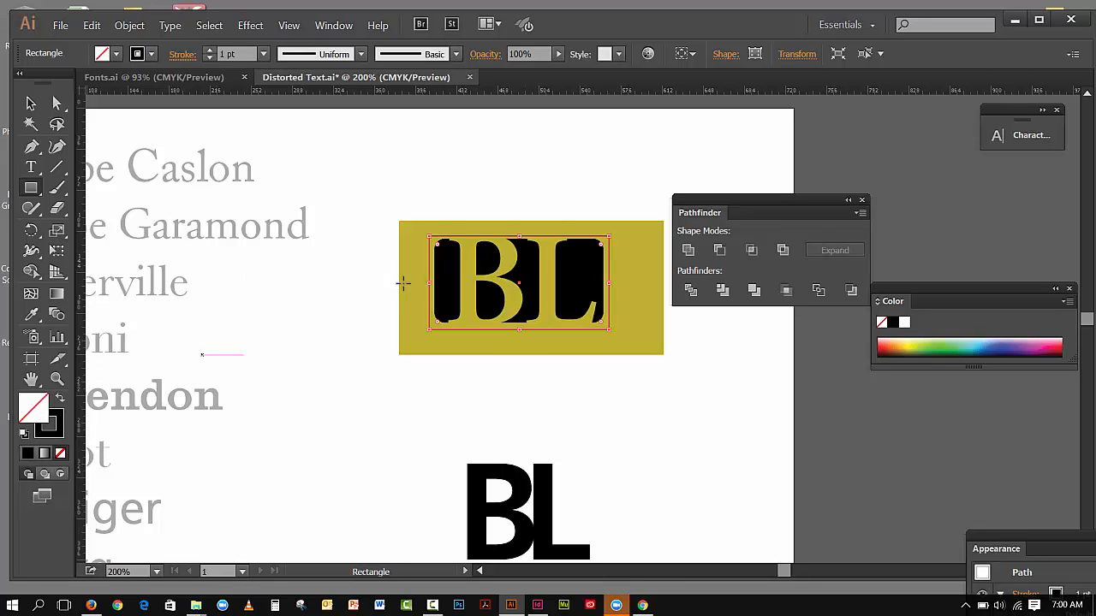
key(v)
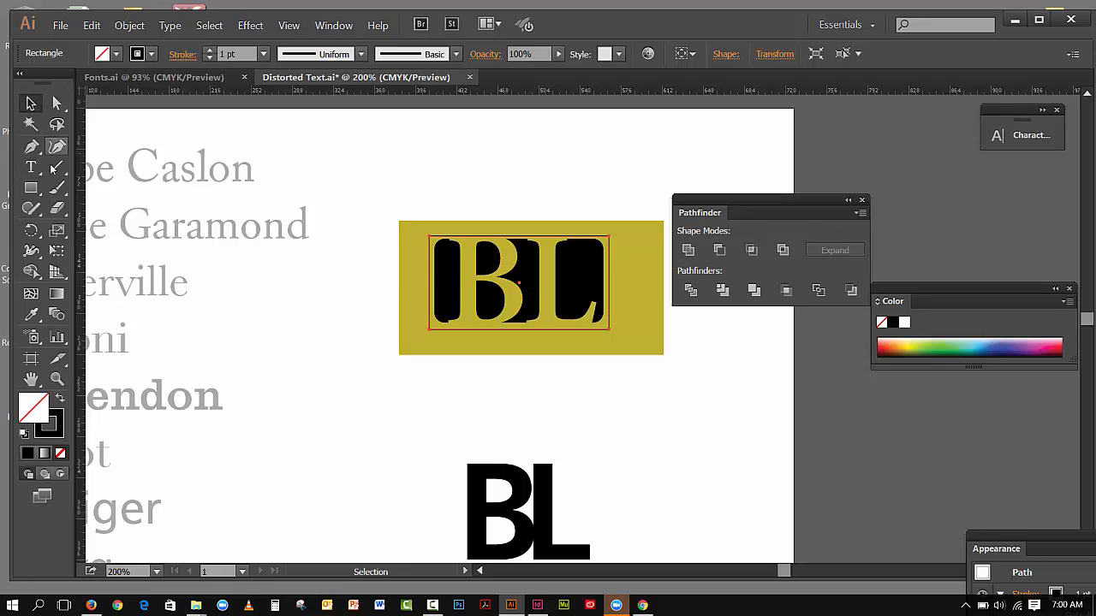
- Enlarge the outline rectangle slightly on all four sides with Free Transform to leave an even gap around the BL artwork
click(57, 248)
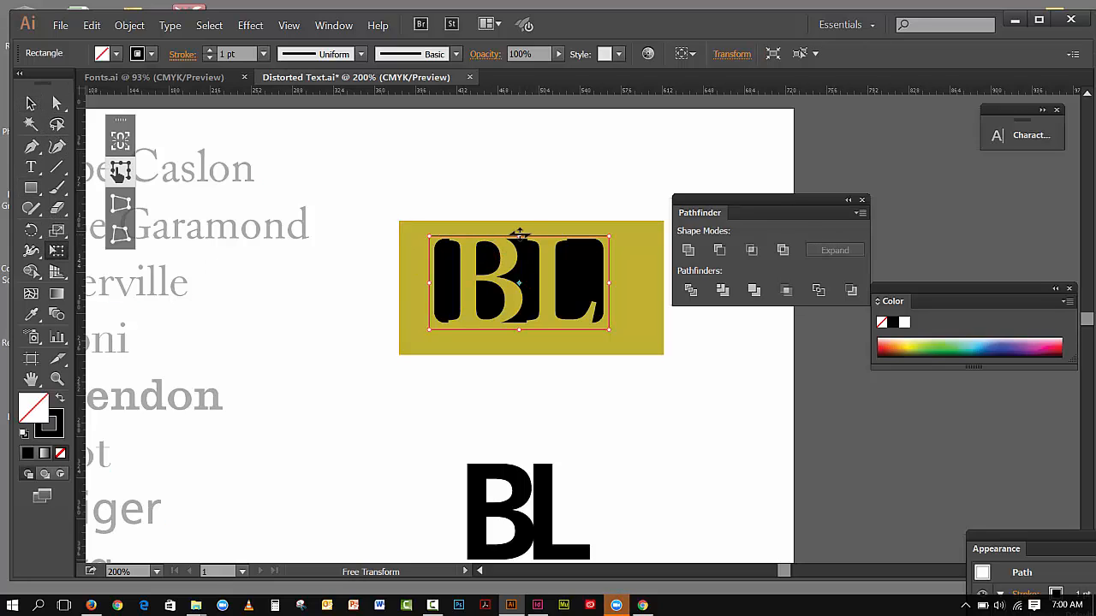
drag(519, 236, 520, 230)
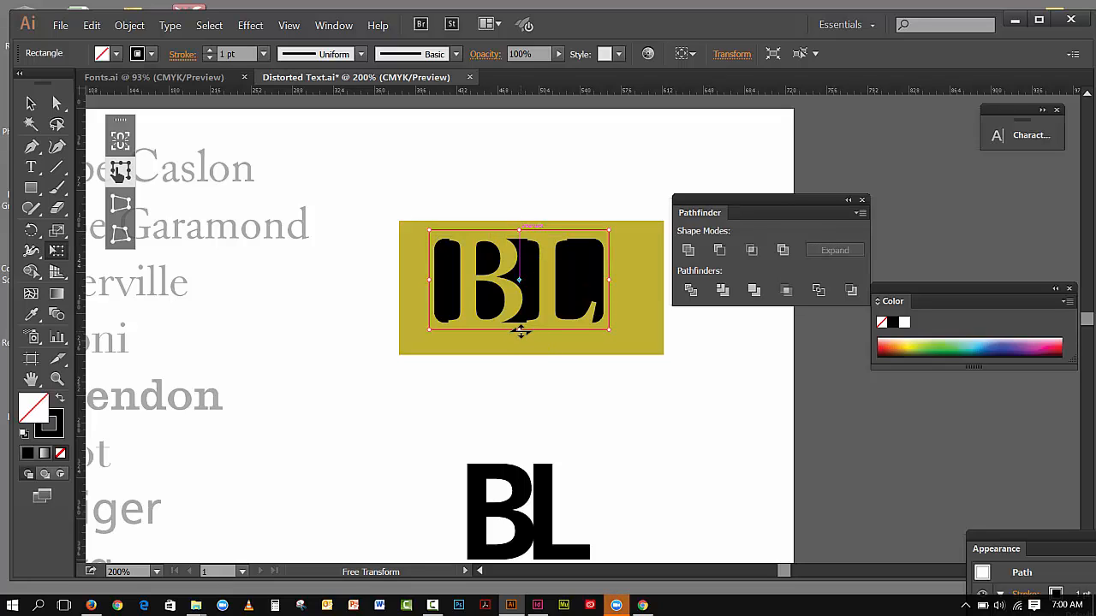
drag(519, 330, 522, 334)
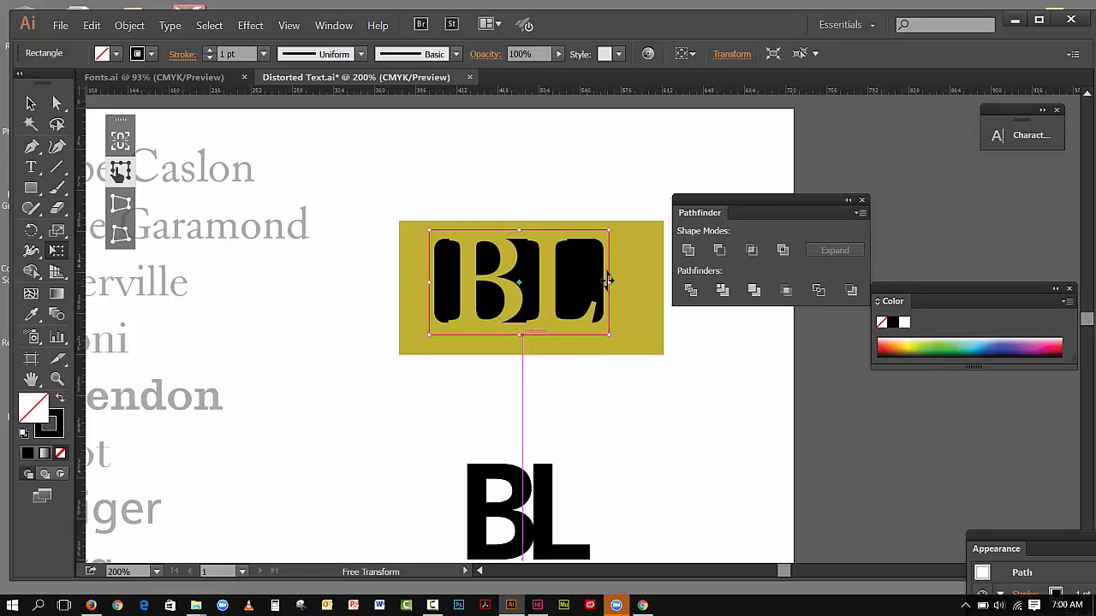
drag(607, 280, 614, 281)
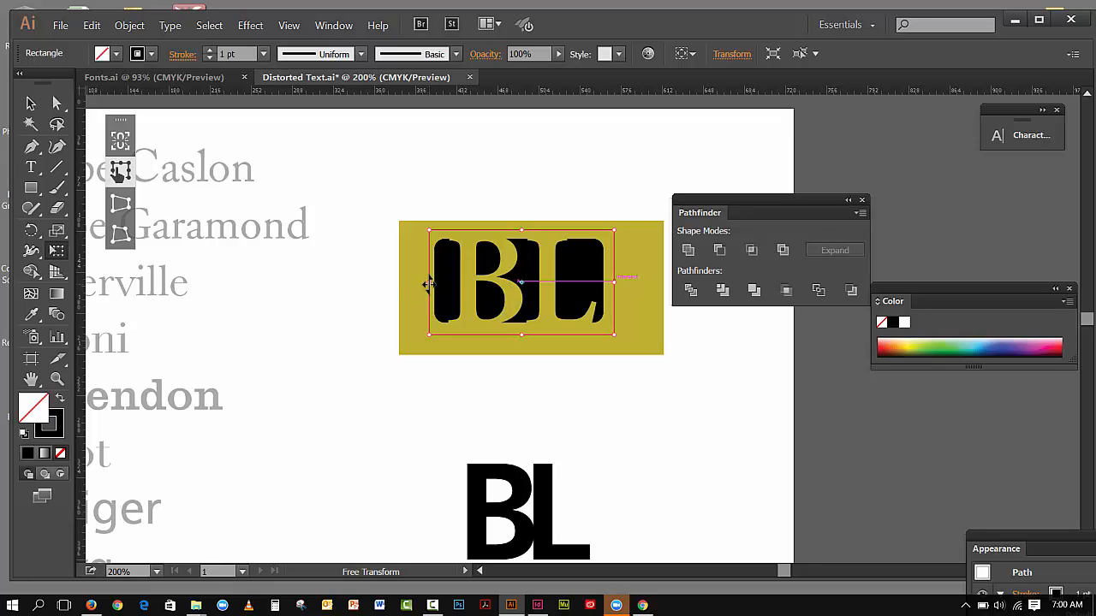
drag(427, 284, 424, 283)
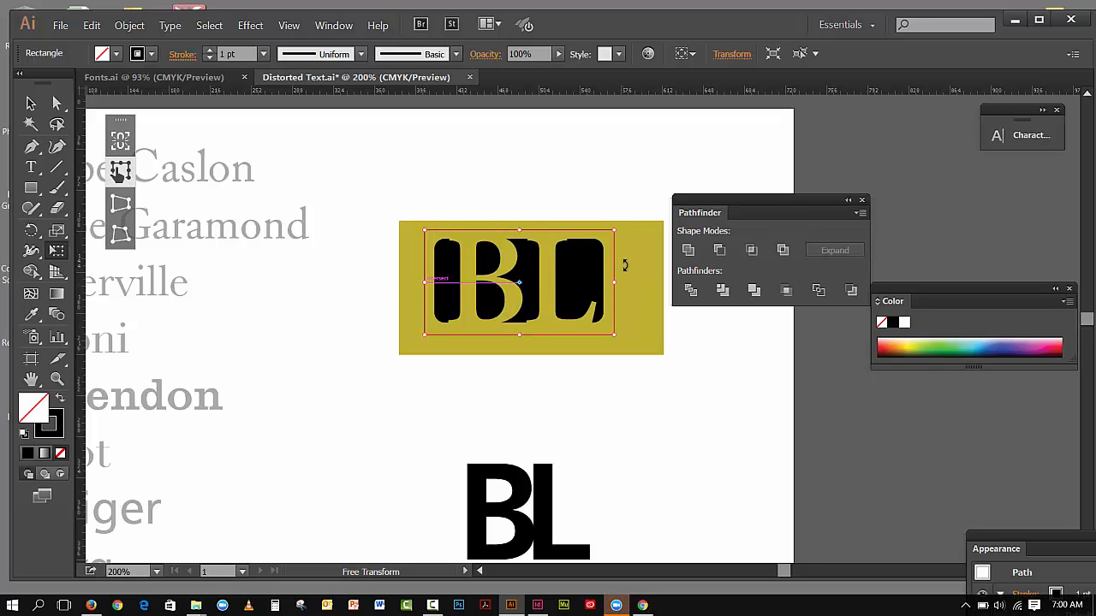
click(30, 102)
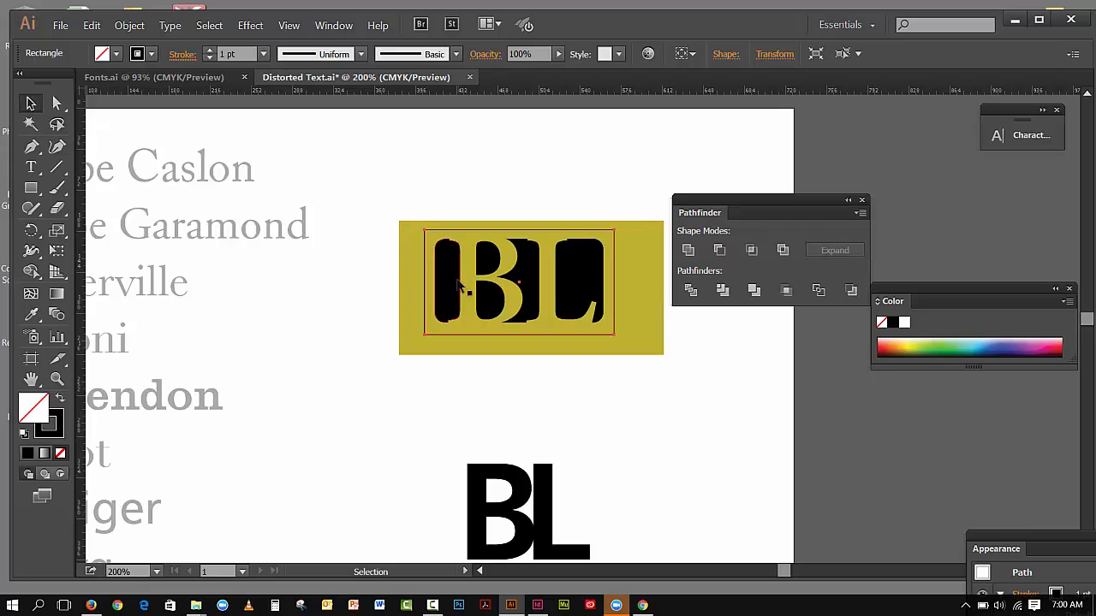
click(57, 251)
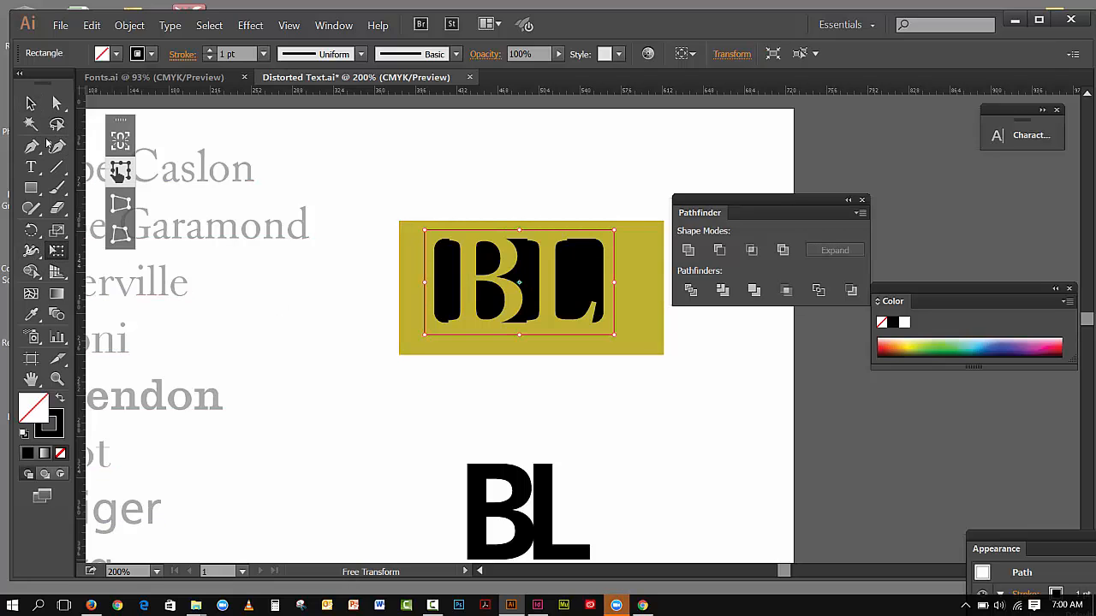
- Round all four corners of the outline rectangle to about 14.25 pt
click(57, 103)
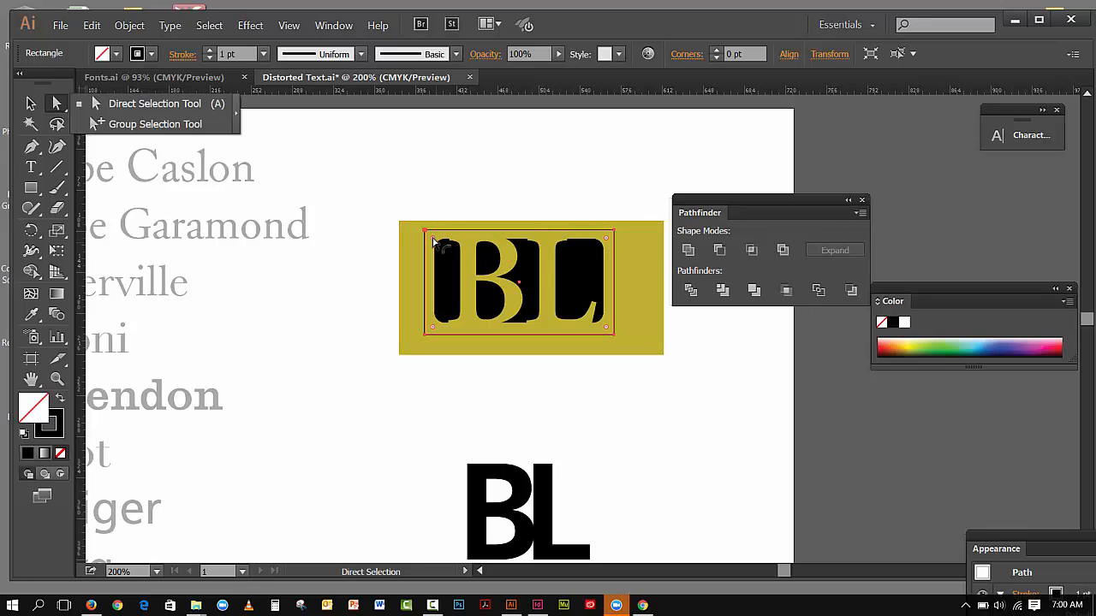
click(434, 241)
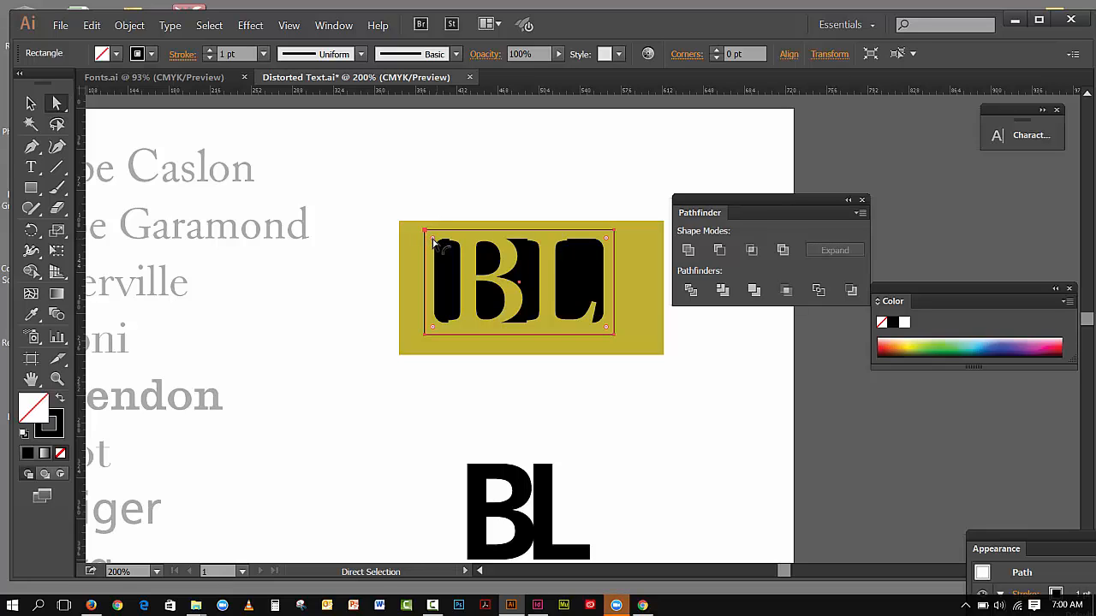
drag(435, 244, 443, 248)
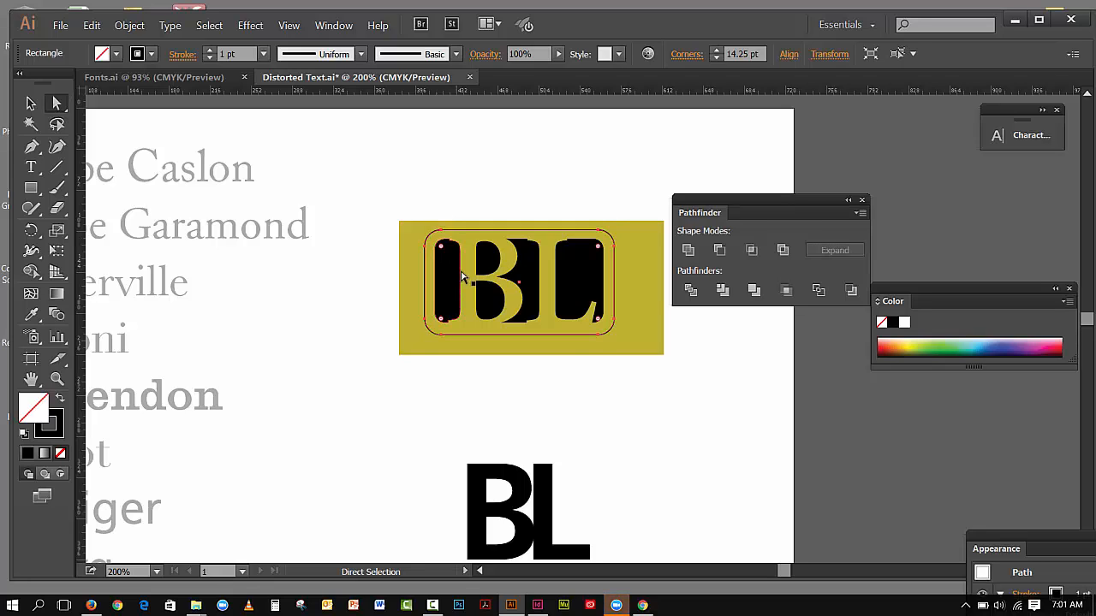
- Set the rounded outline's stroke weight to 6 pt and deselect it
click(262, 55)
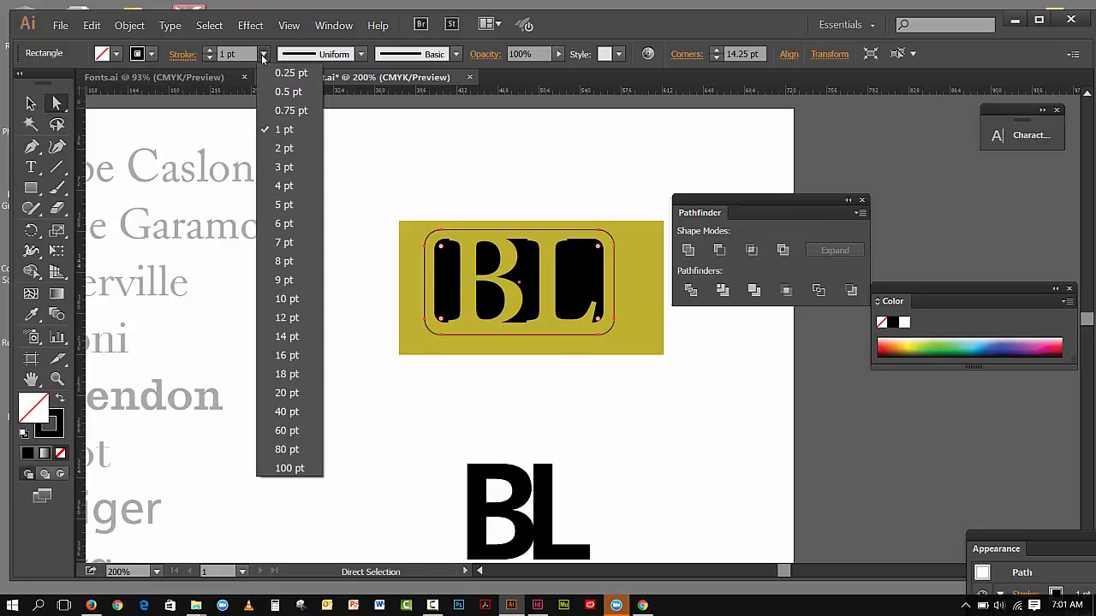
click(289, 174)
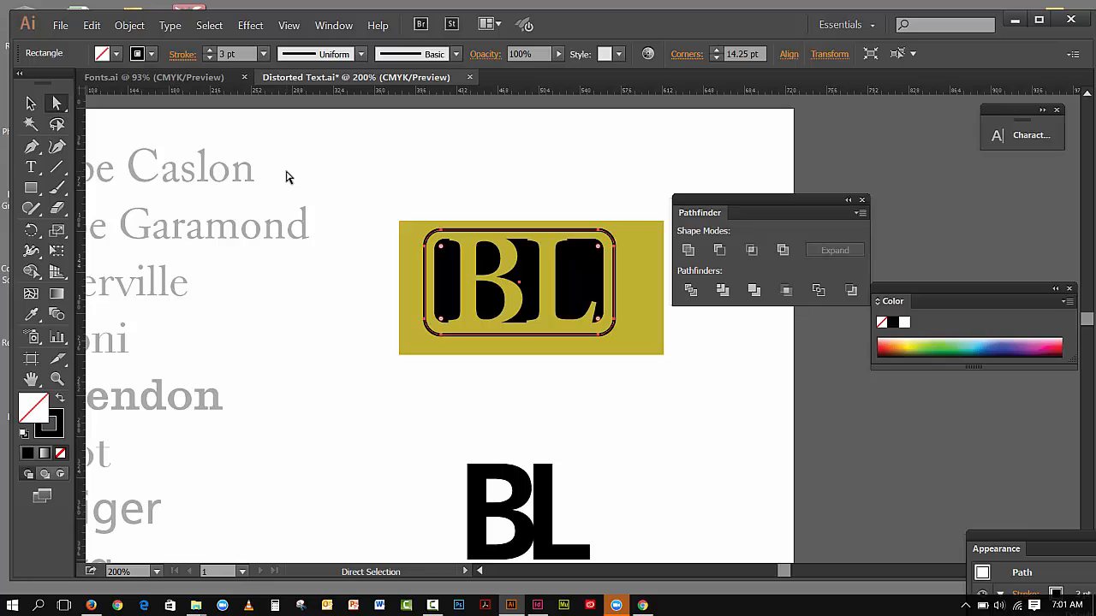
click(209, 58)
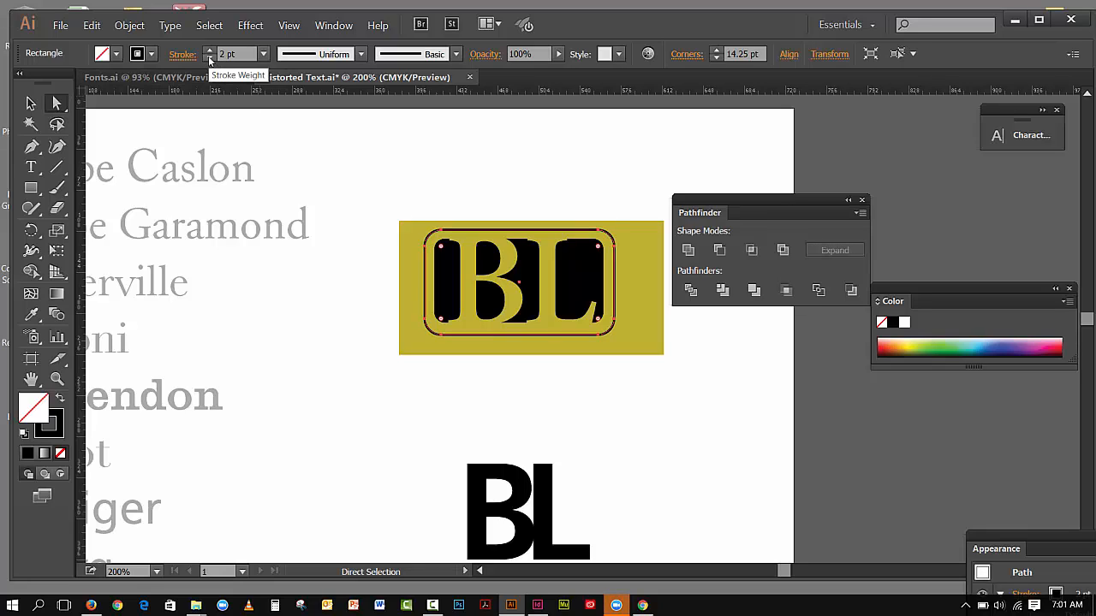
click(210, 50)
click(210, 51)
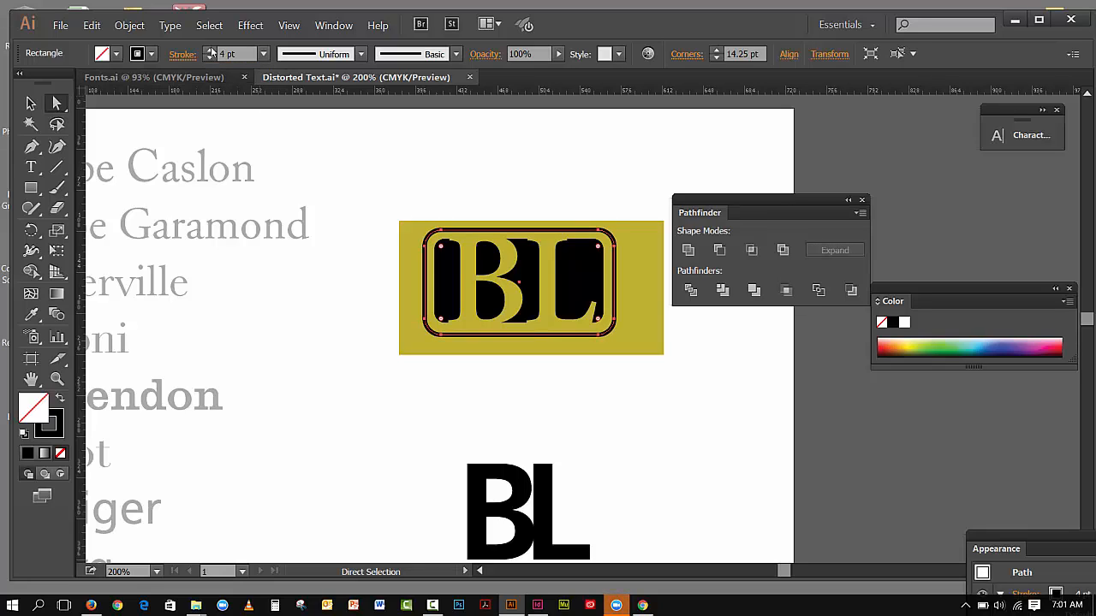
click(210, 50)
click(209, 51)
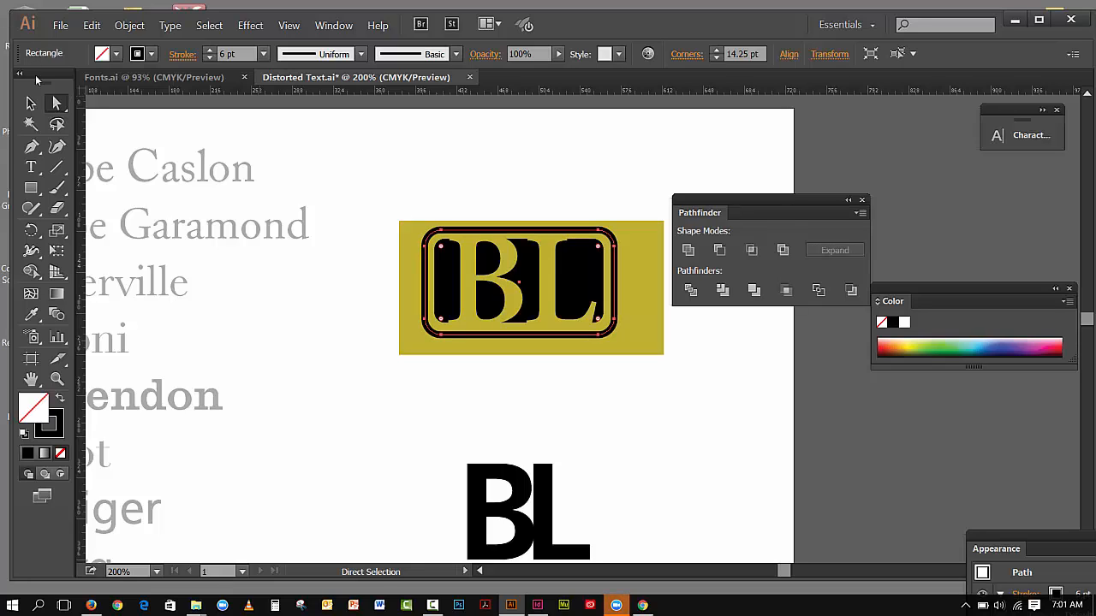
click(31, 104)
click(769, 484)
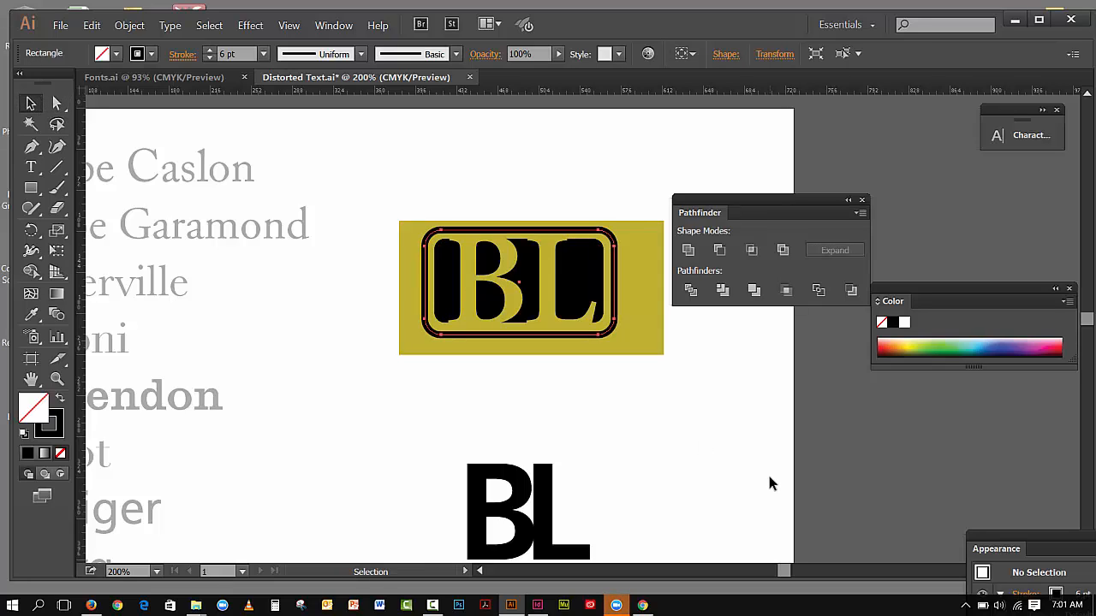